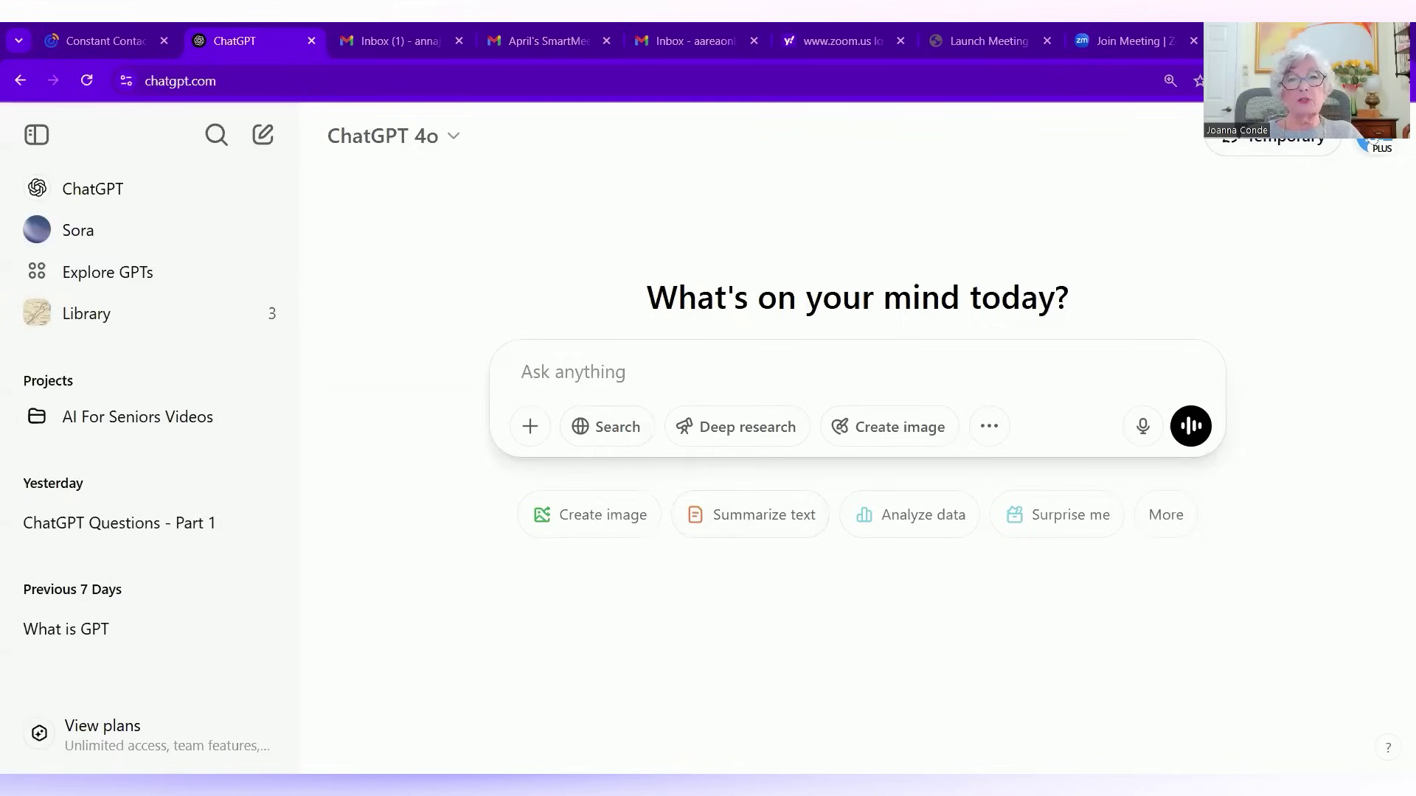
Open Customize ChatGPT from the profile avatar menu.
{"action": "left_click", "coordinate": [1371, 144]}
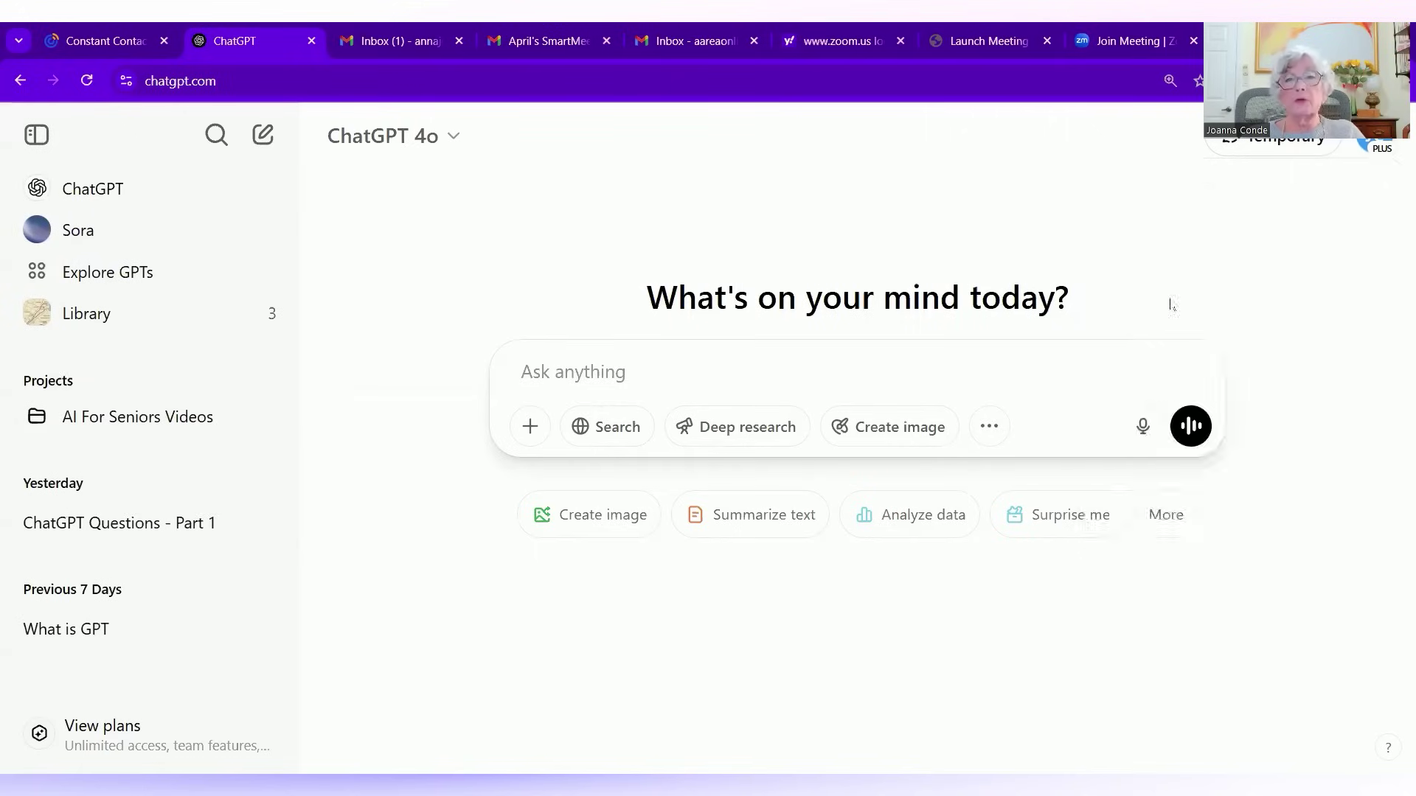
{"action": "left_click", "coordinate": [1171, 301]}
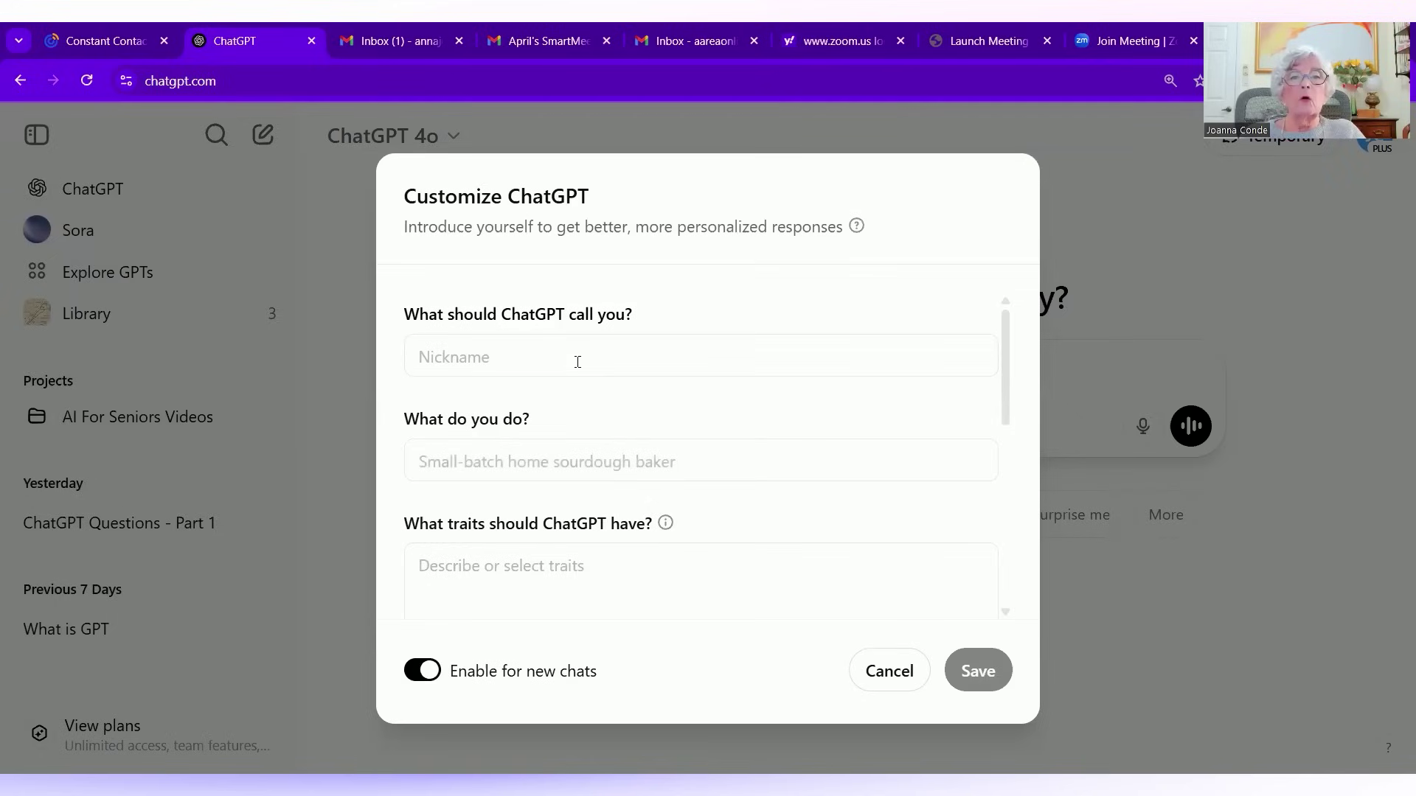
Add the Straight shooting, Encouraging and Forward thinking traits.
{"action": "left_click", "coordinate": [439, 459]}
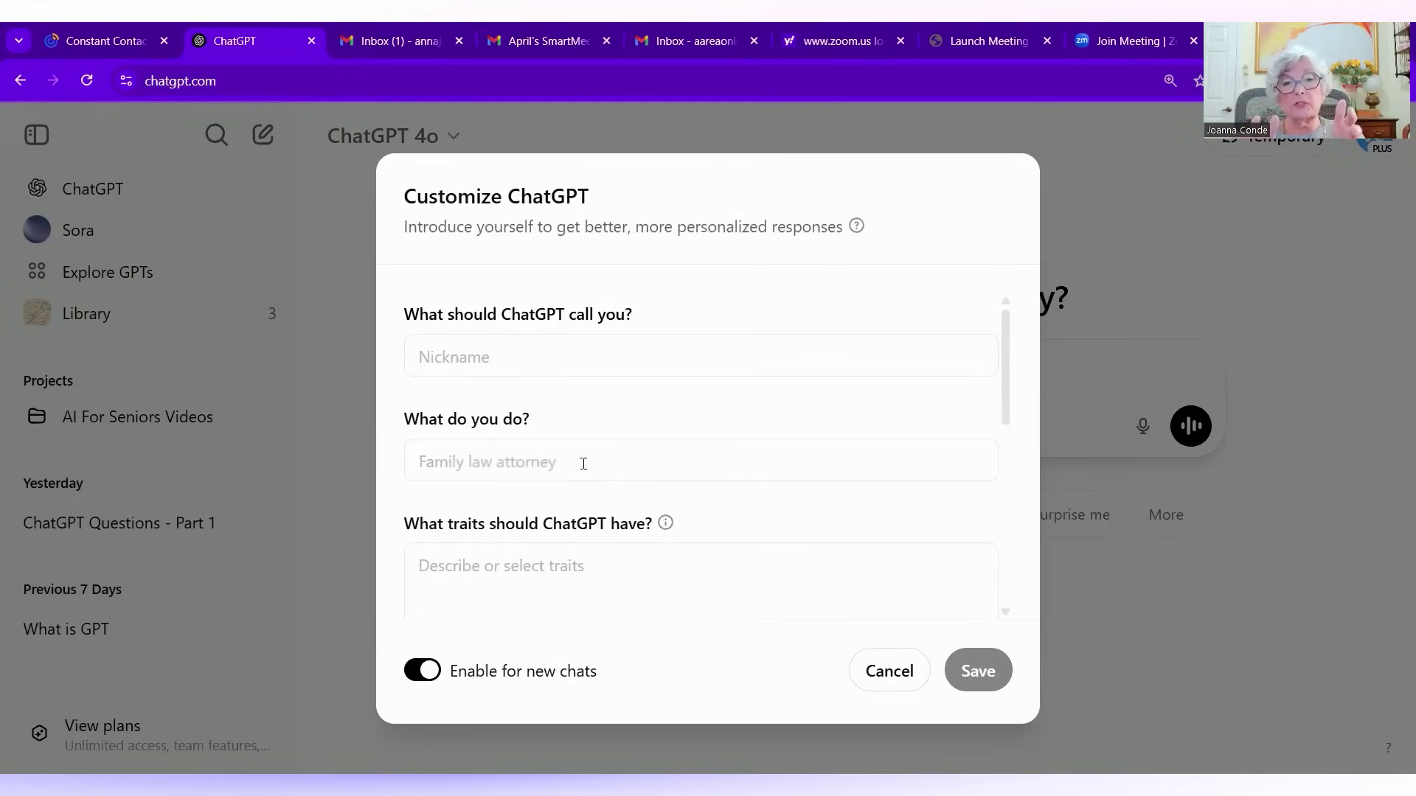
{"action": "left_click", "coordinate": [488, 566]}
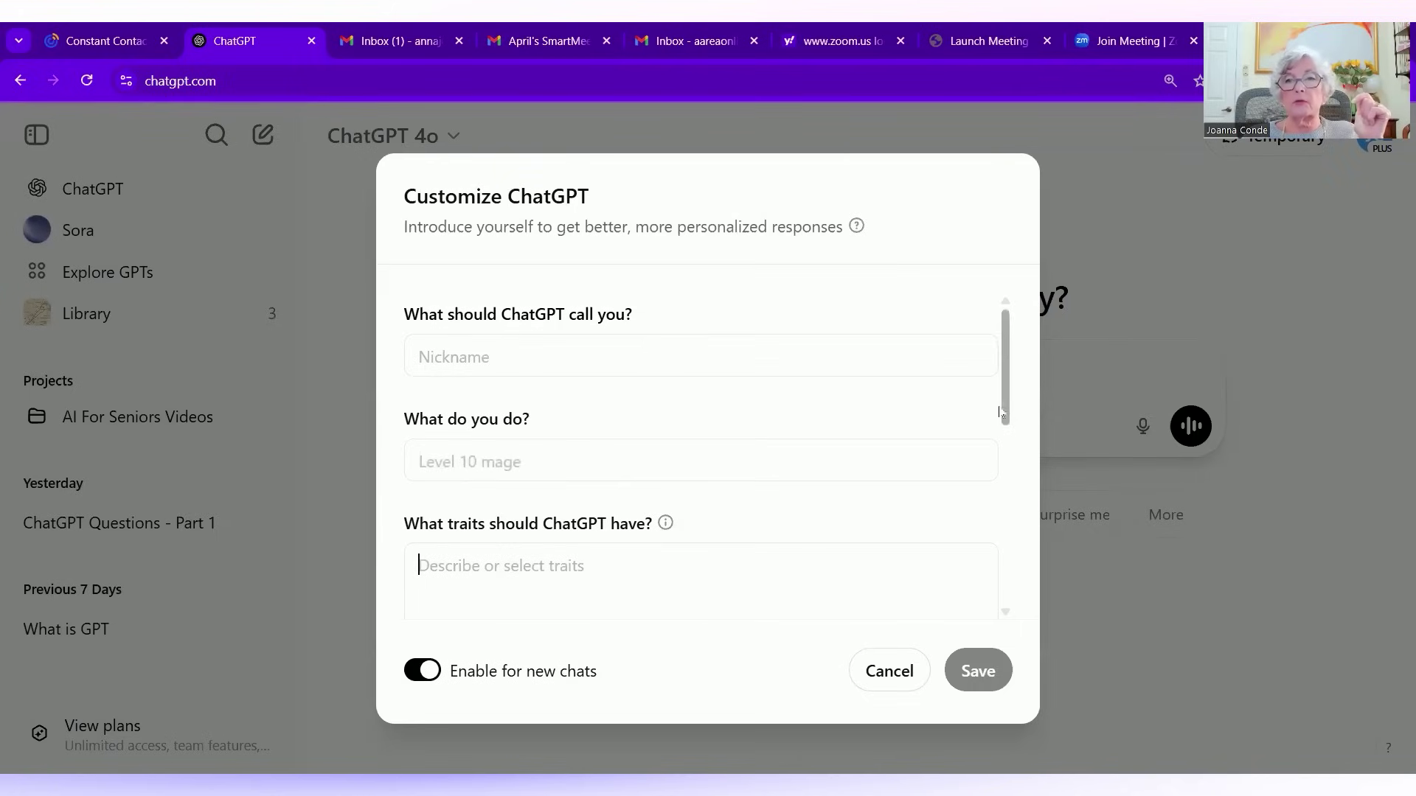
{"action": "left_click_drag", "start_coordinate": [1005, 411], "coordinate": [1024, 543]}
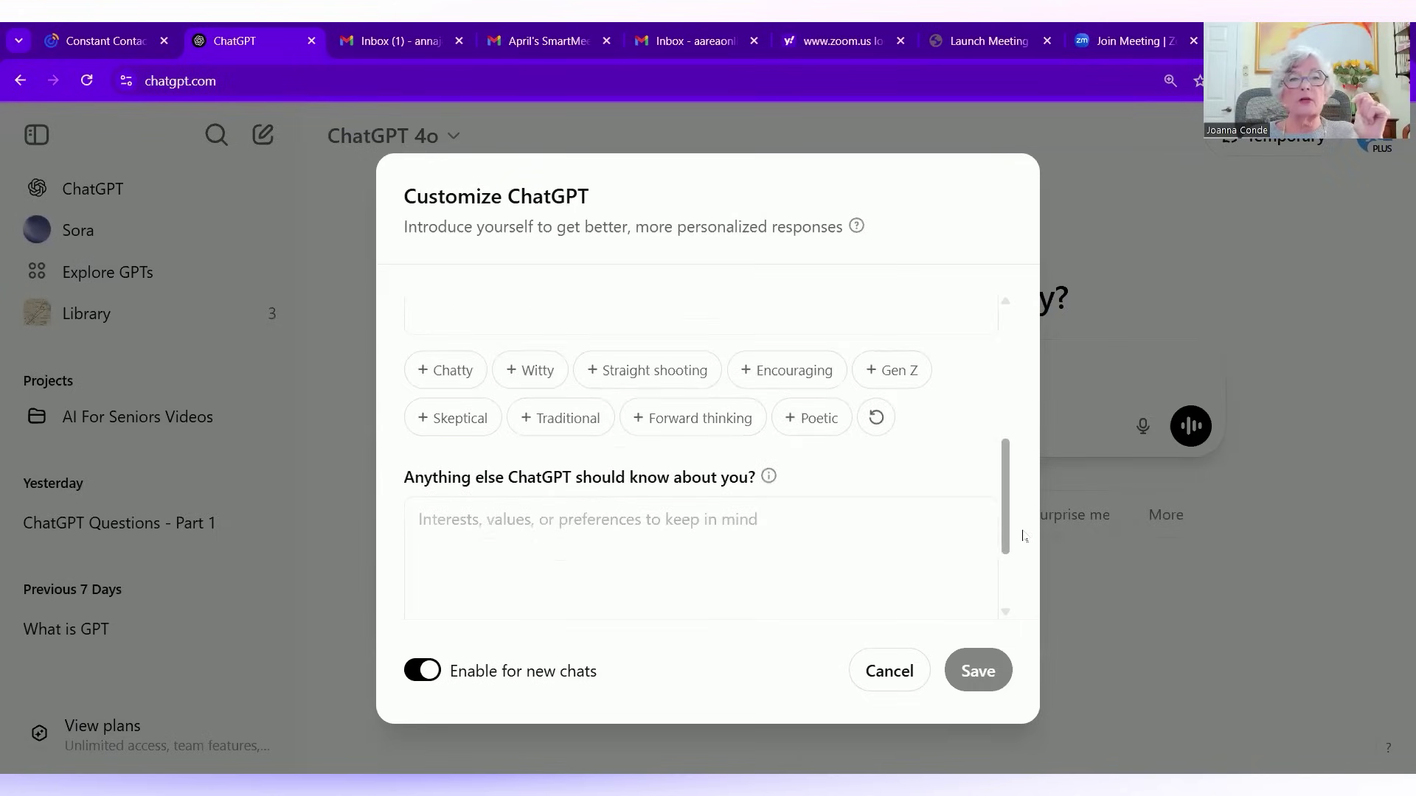
{"action": "left_click", "coordinate": [621, 376]}
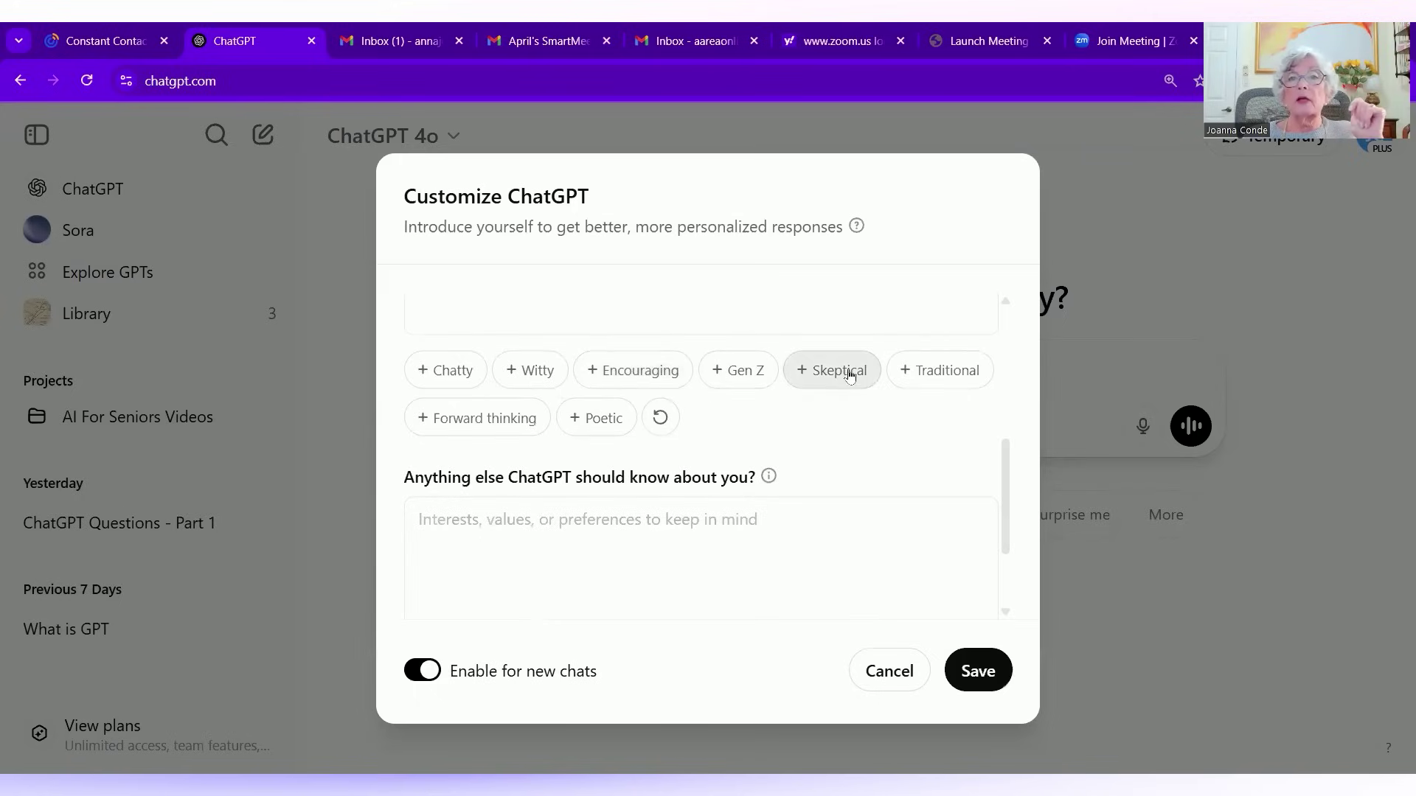
{"action": "left_click", "coordinate": [630, 371]}
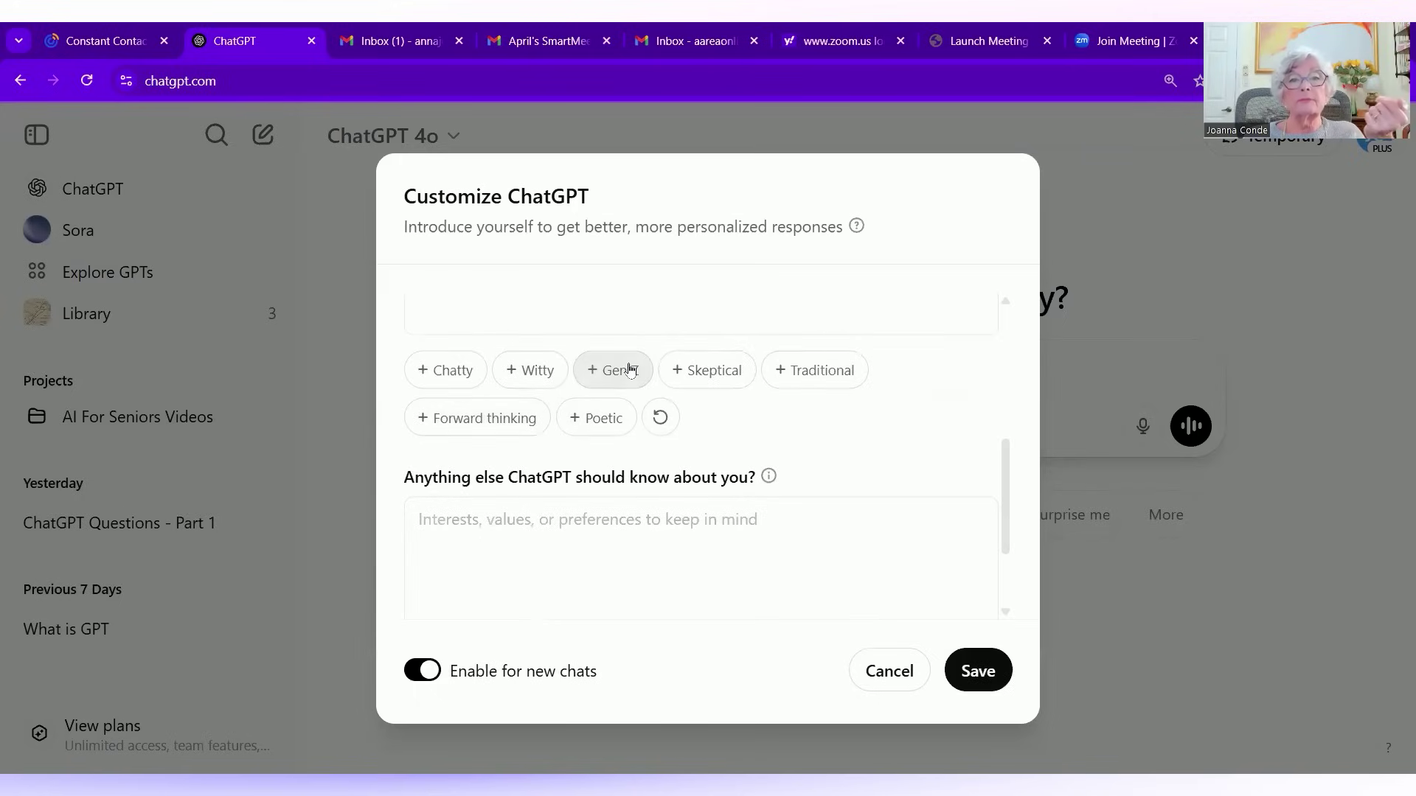
{"action": "left_click", "coordinate": [485, 418]}
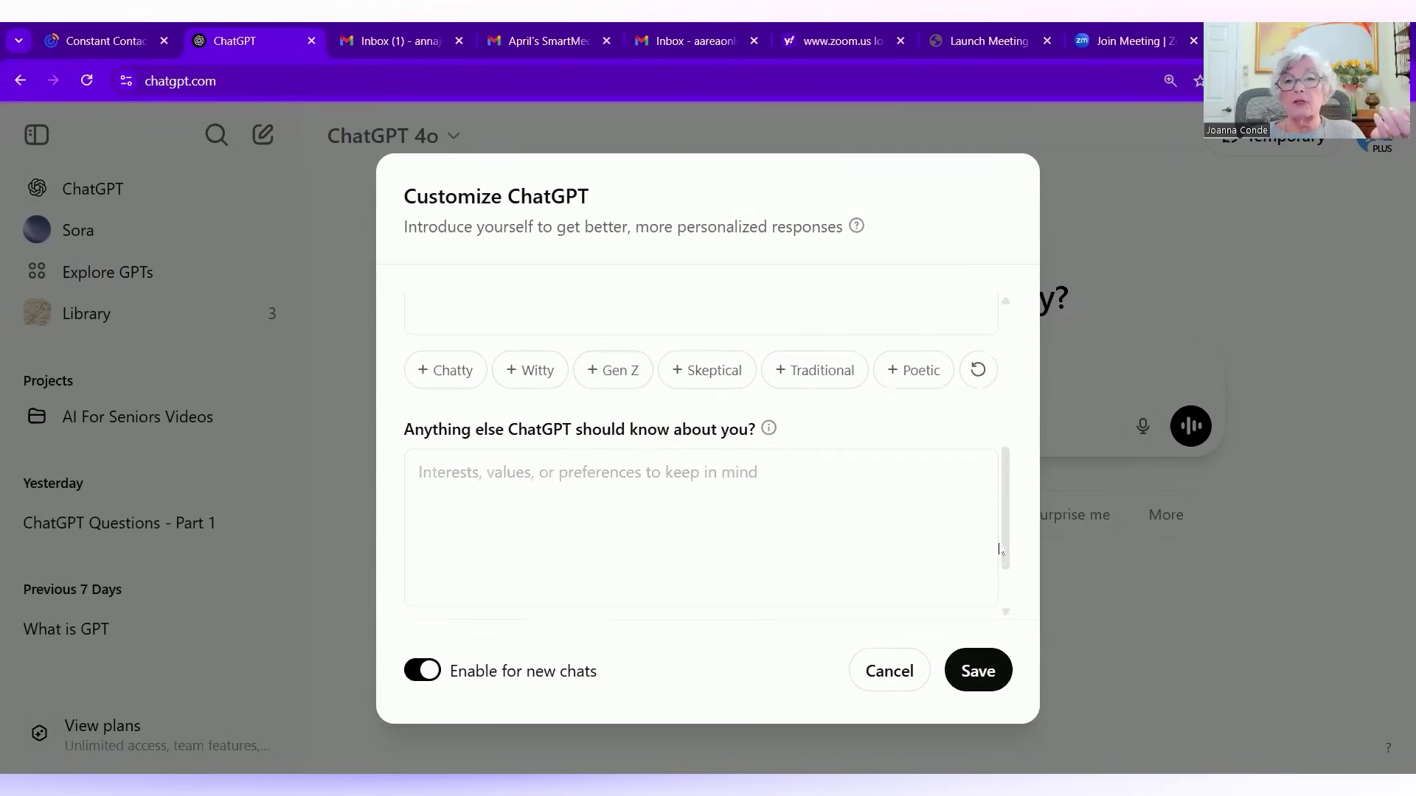
Switch off Enable for new chats, leaving the other fields empty.
{"action": "left_click_drag", "start_coordinate": [1003, 554], "coordinate": [992, 487]}
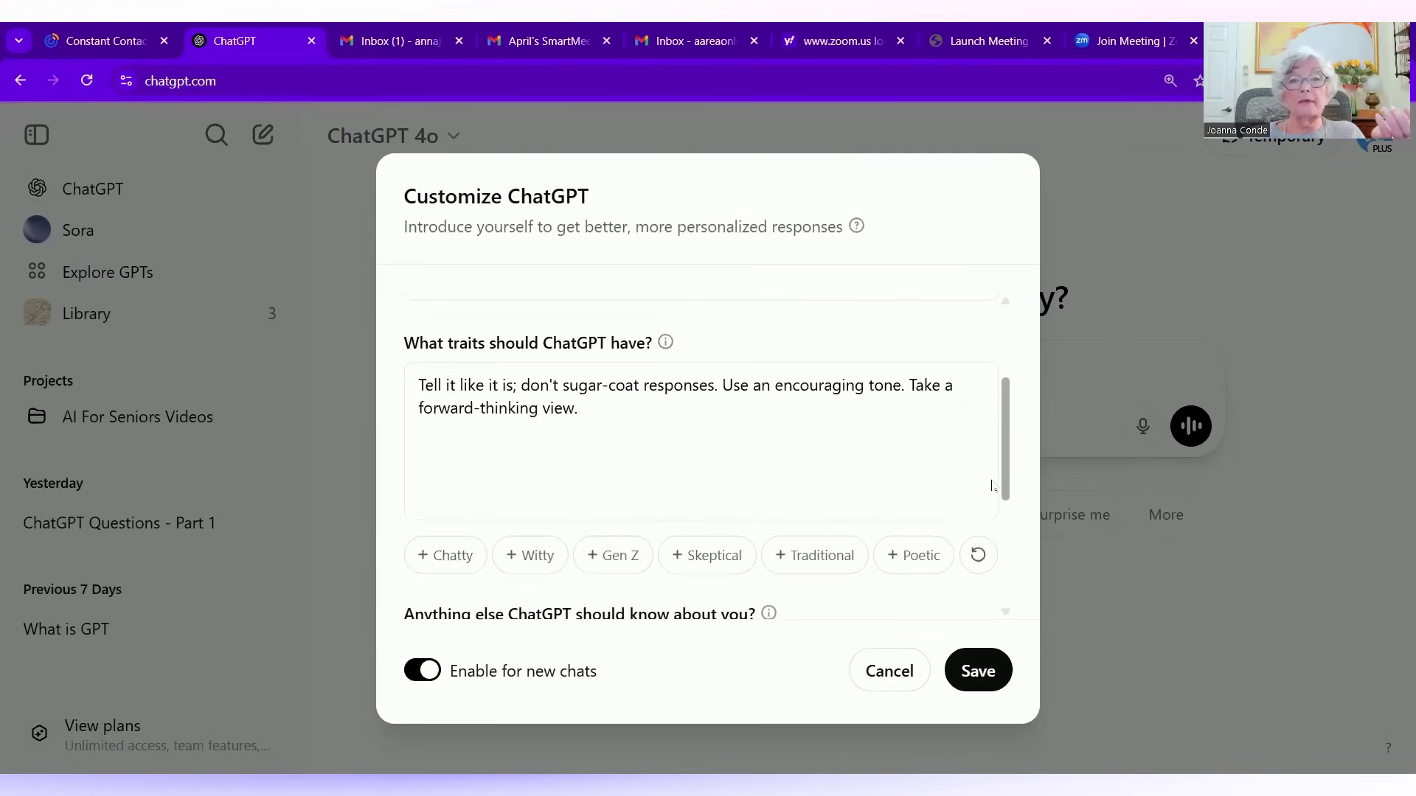
{"action": "scroll", "coordinate": [992, 487], "scroll_direction": "down", "scroll_amount": 4}
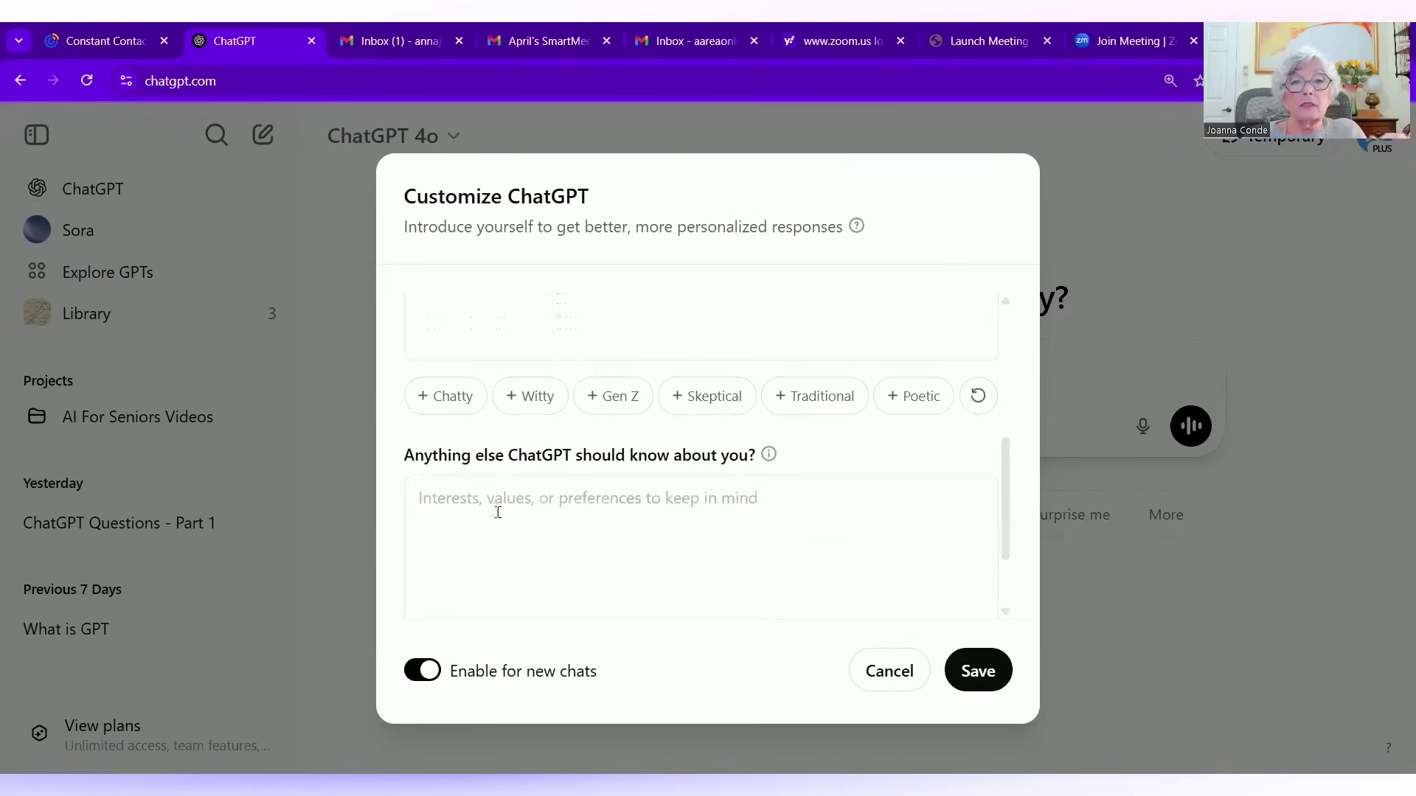
{"action": "left_click", "coordinate": [484, 509]}
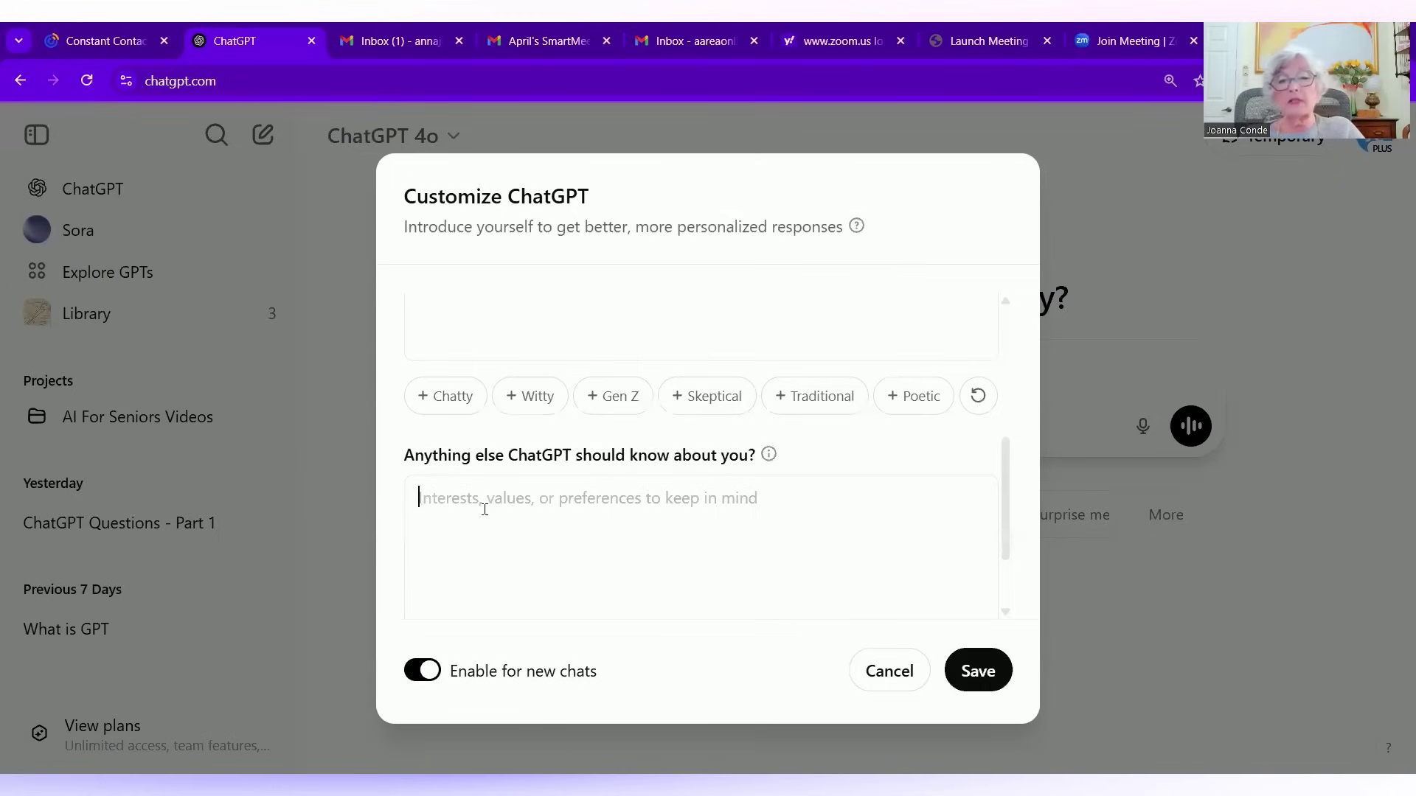
{"action": "left_click", "coordinate": [485, 509]}
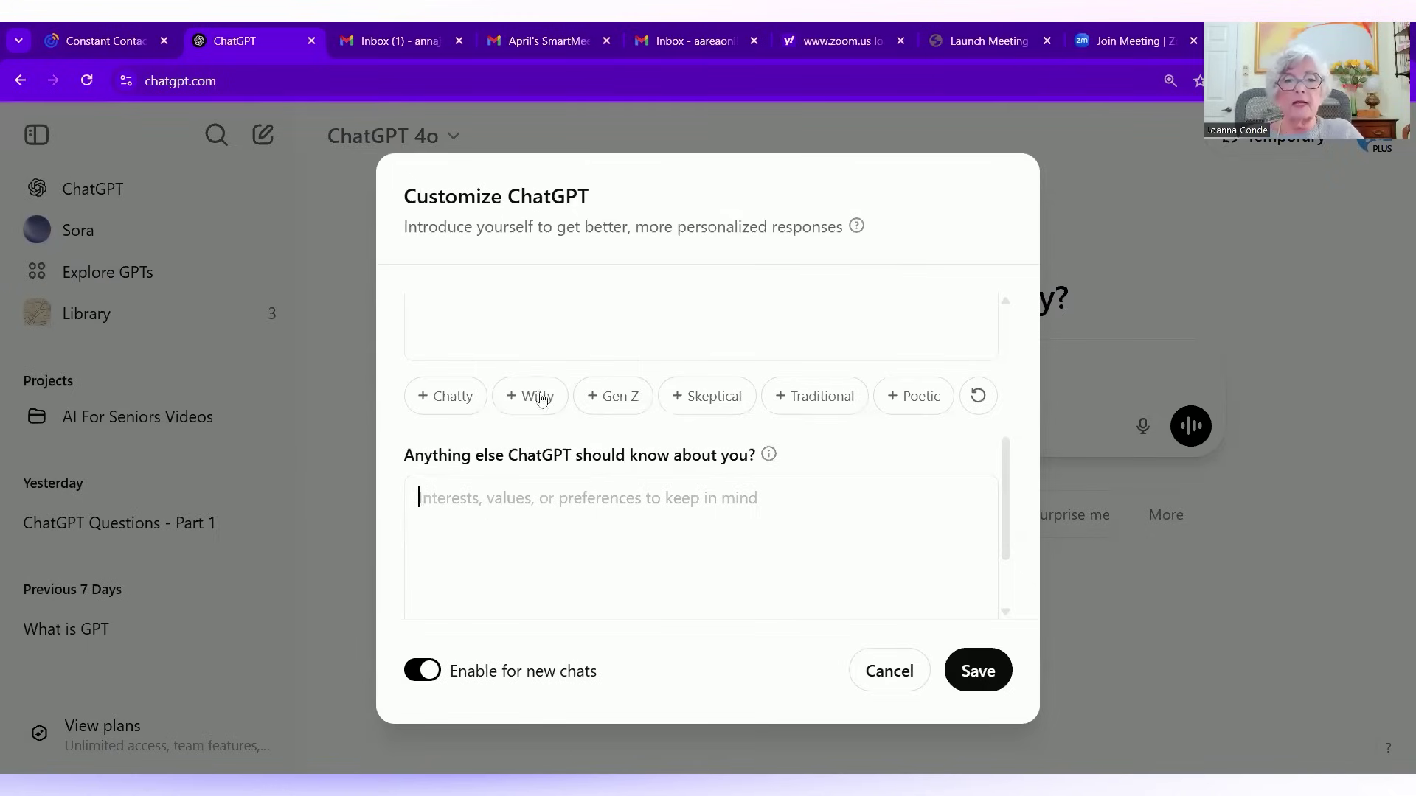
{"action": "left_click", "coordinate": [425, 673]}
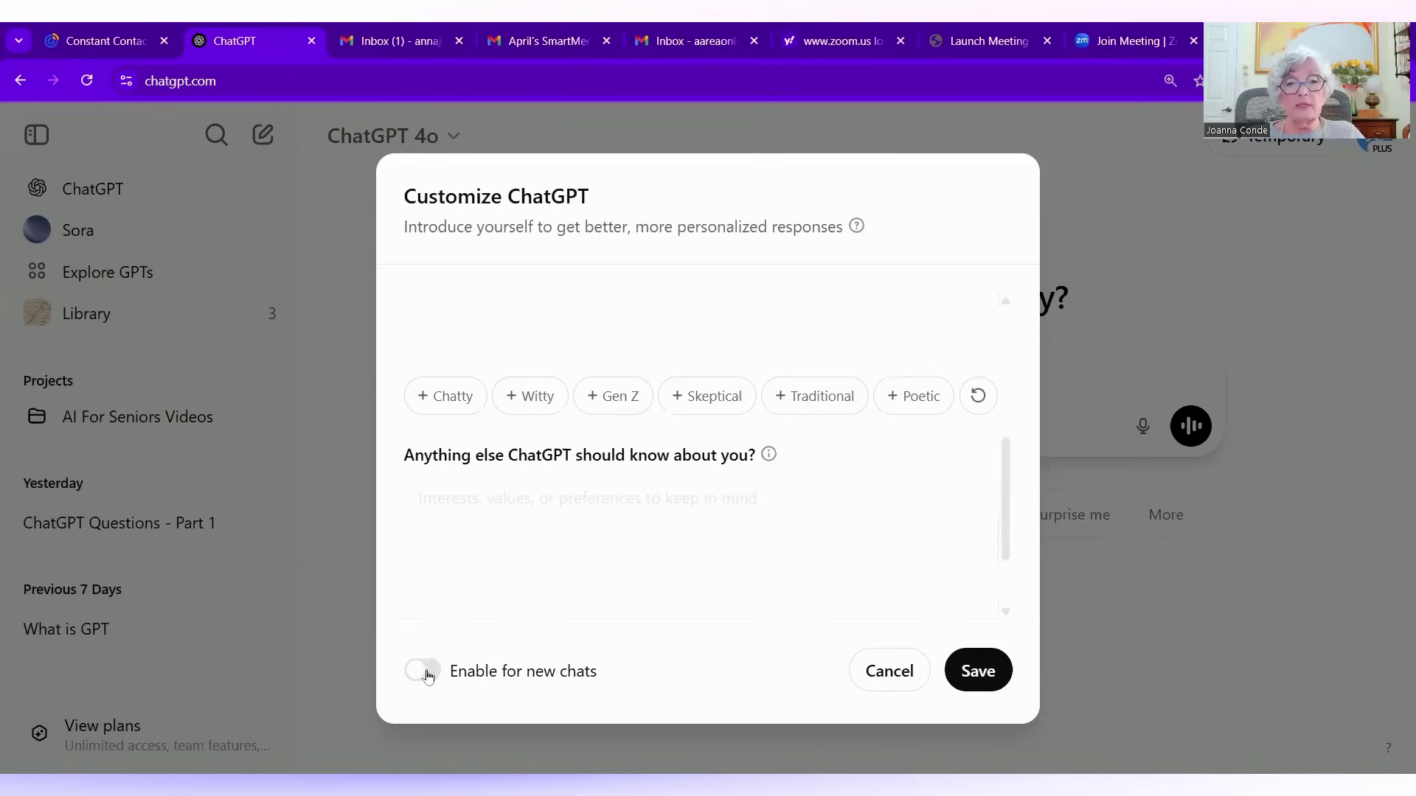
Save the Customize ChatGPT changes and close the dialog.
{"action": "left_click", "coordinate": [987, 684]}
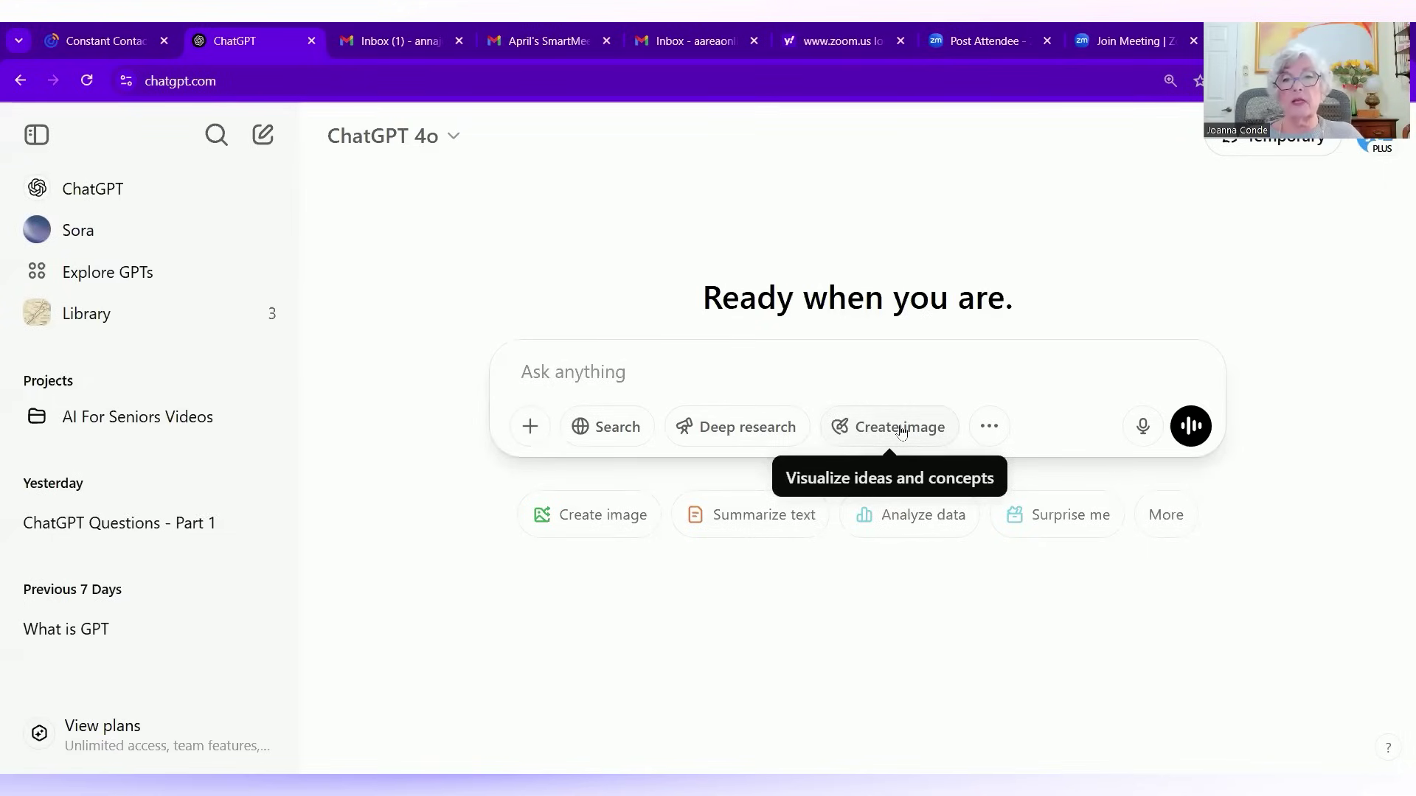
Glance at the prompt tools menu, then start voice dictation from the prompt box.
{"action": "left_click", "coordinate": [985, 429]}
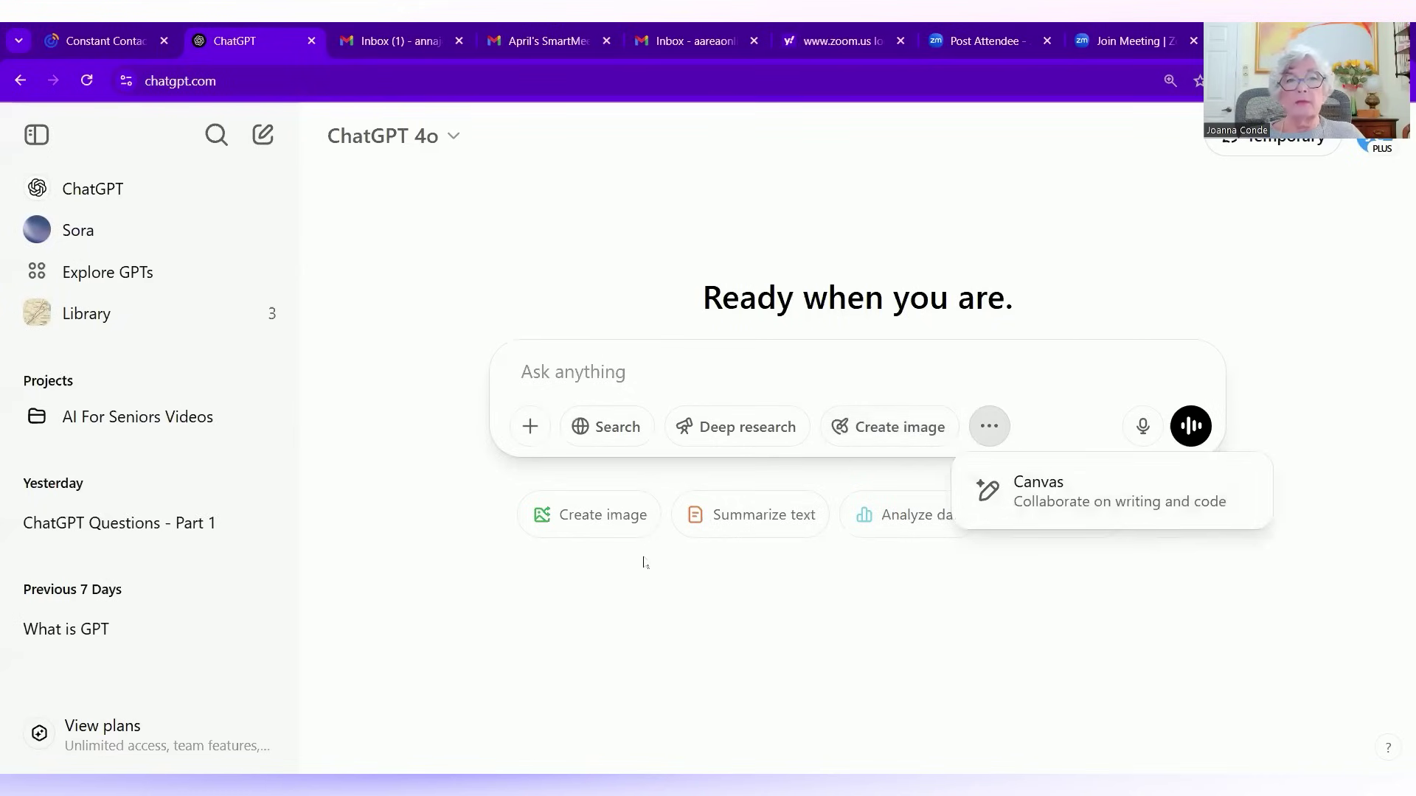
{"action": "left_click", "coordinate": [616, 597]}
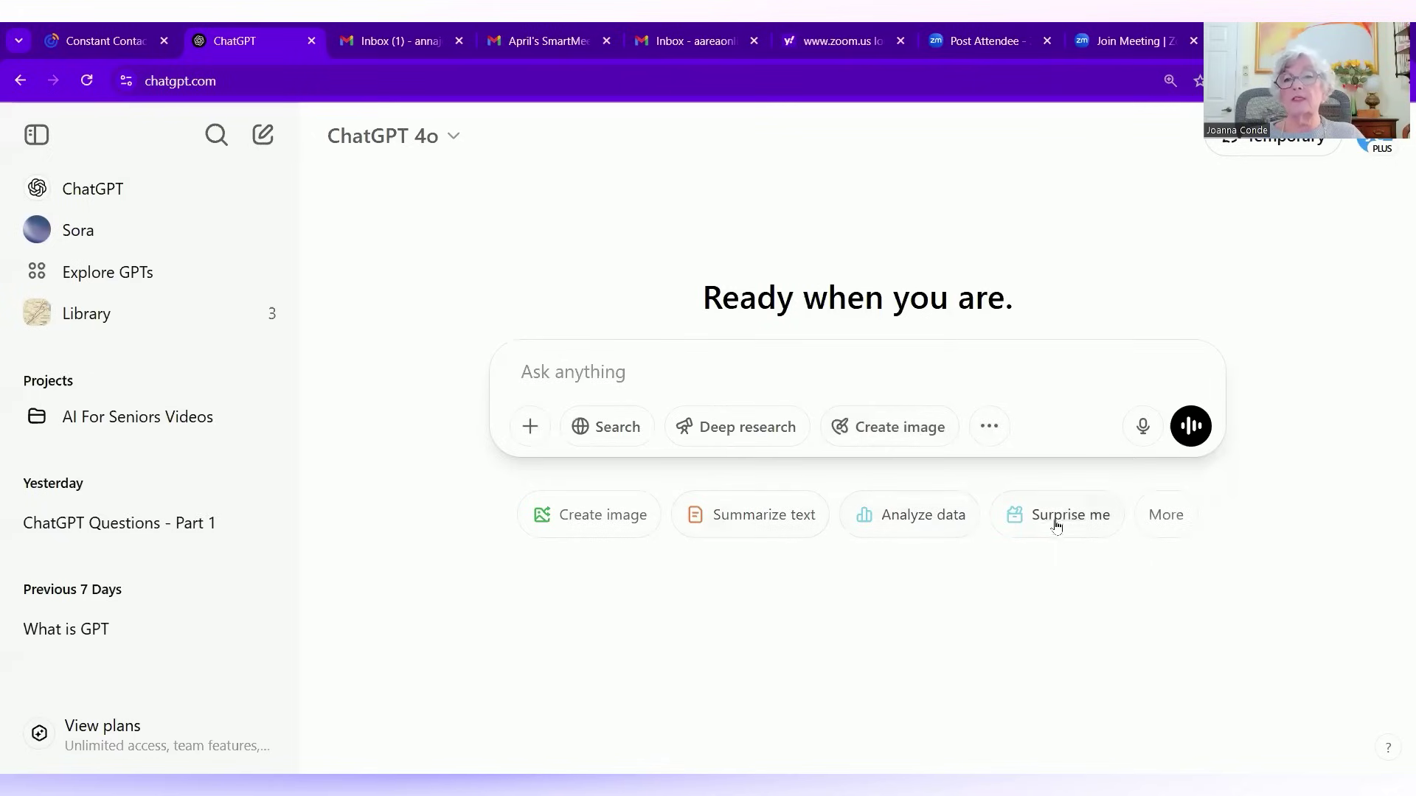
{"action": "left_click", "coordinate": [1143, 432]}
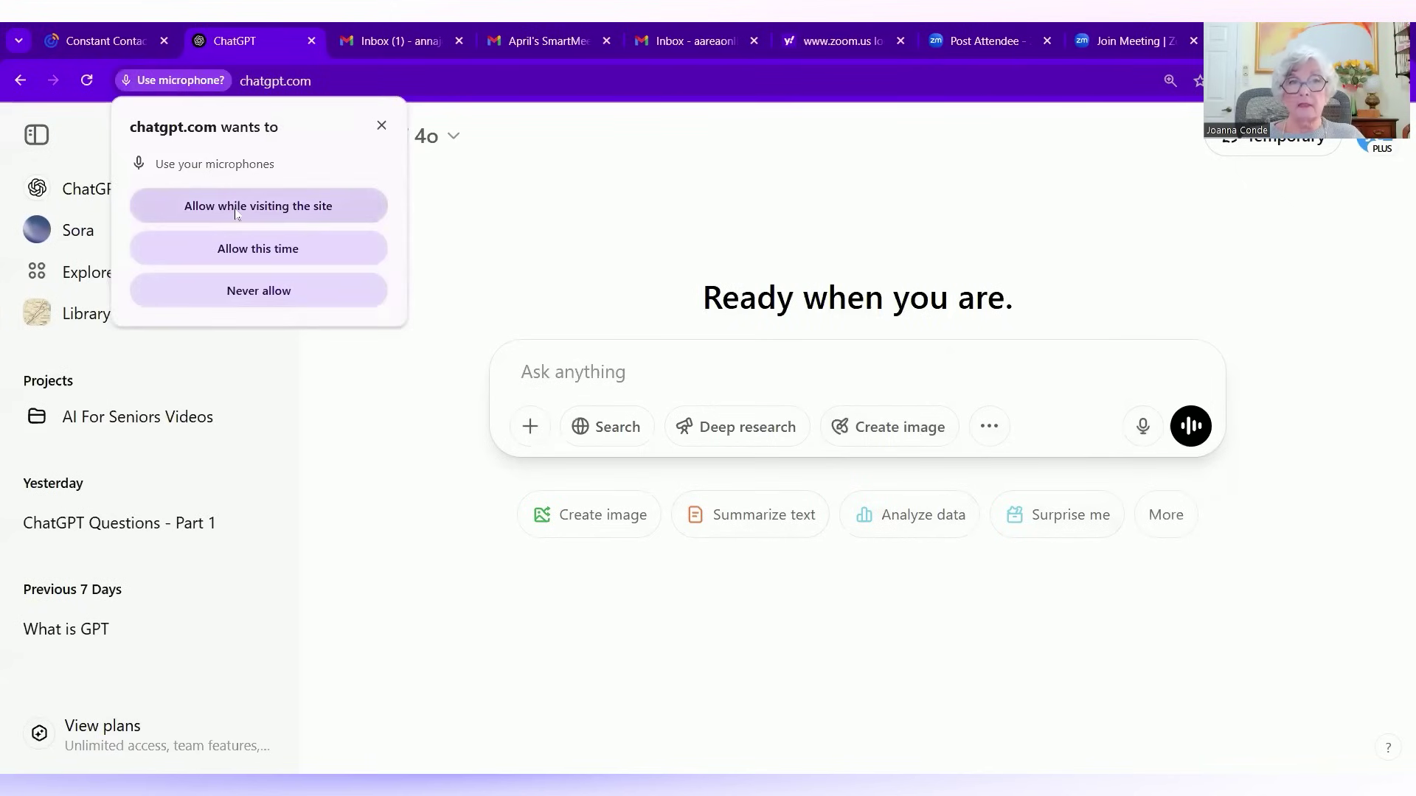
Allow microphone access, then transcribe and send the question about seniors using deep research.
{"action": "left_click", "coordinate": [236, 212]}
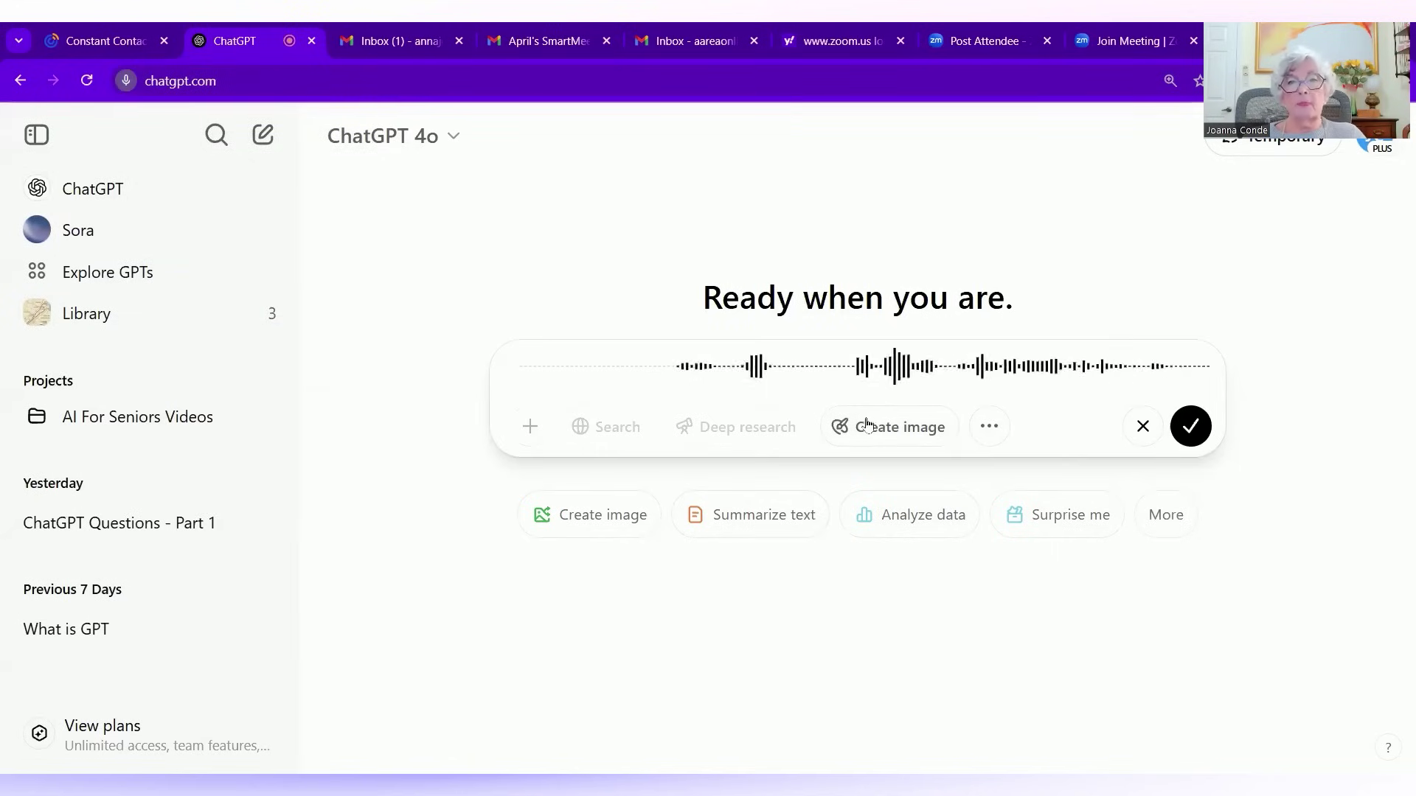
{"action": "left_click", "coordinate": [1191, 427]}
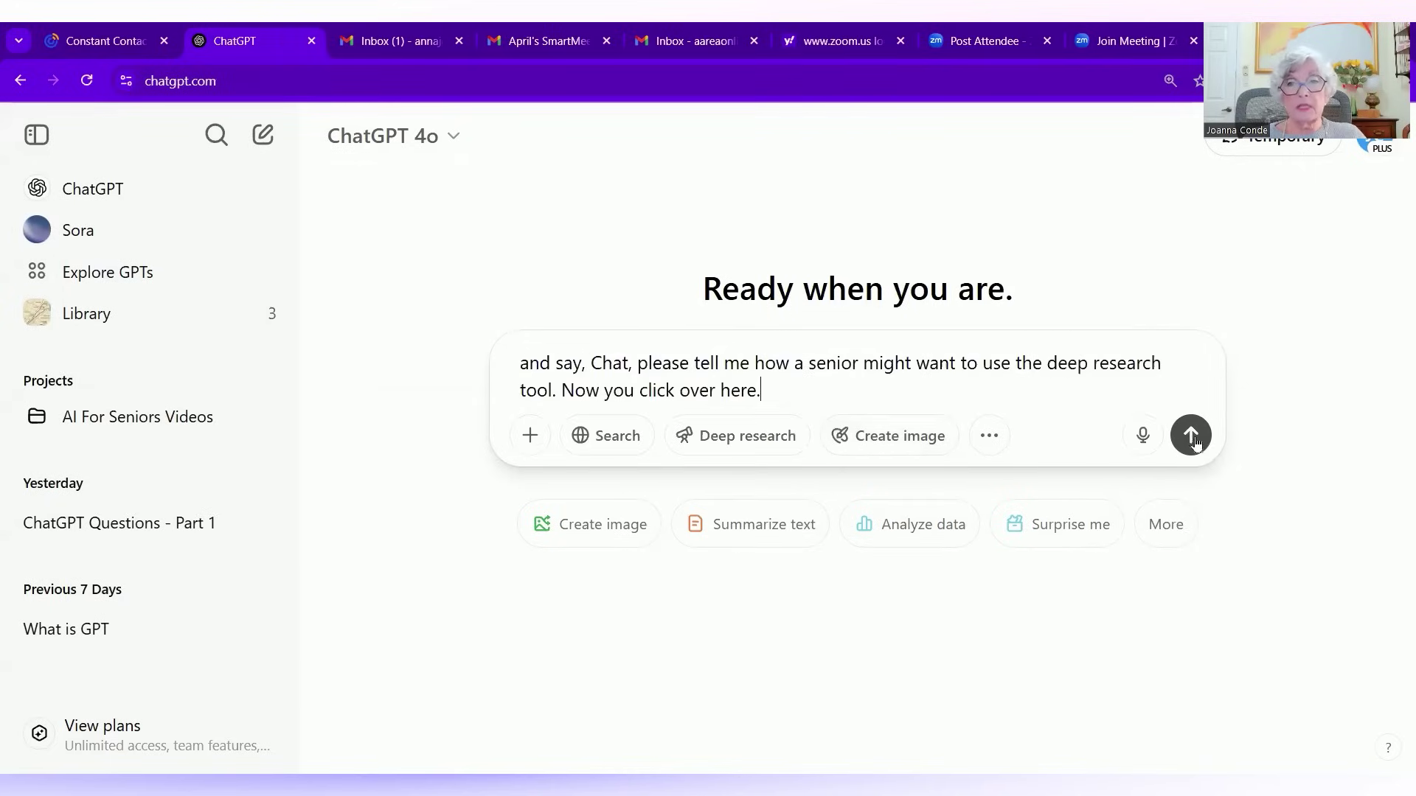
{"action": "left_click", "coordinate": [1191, 435]}
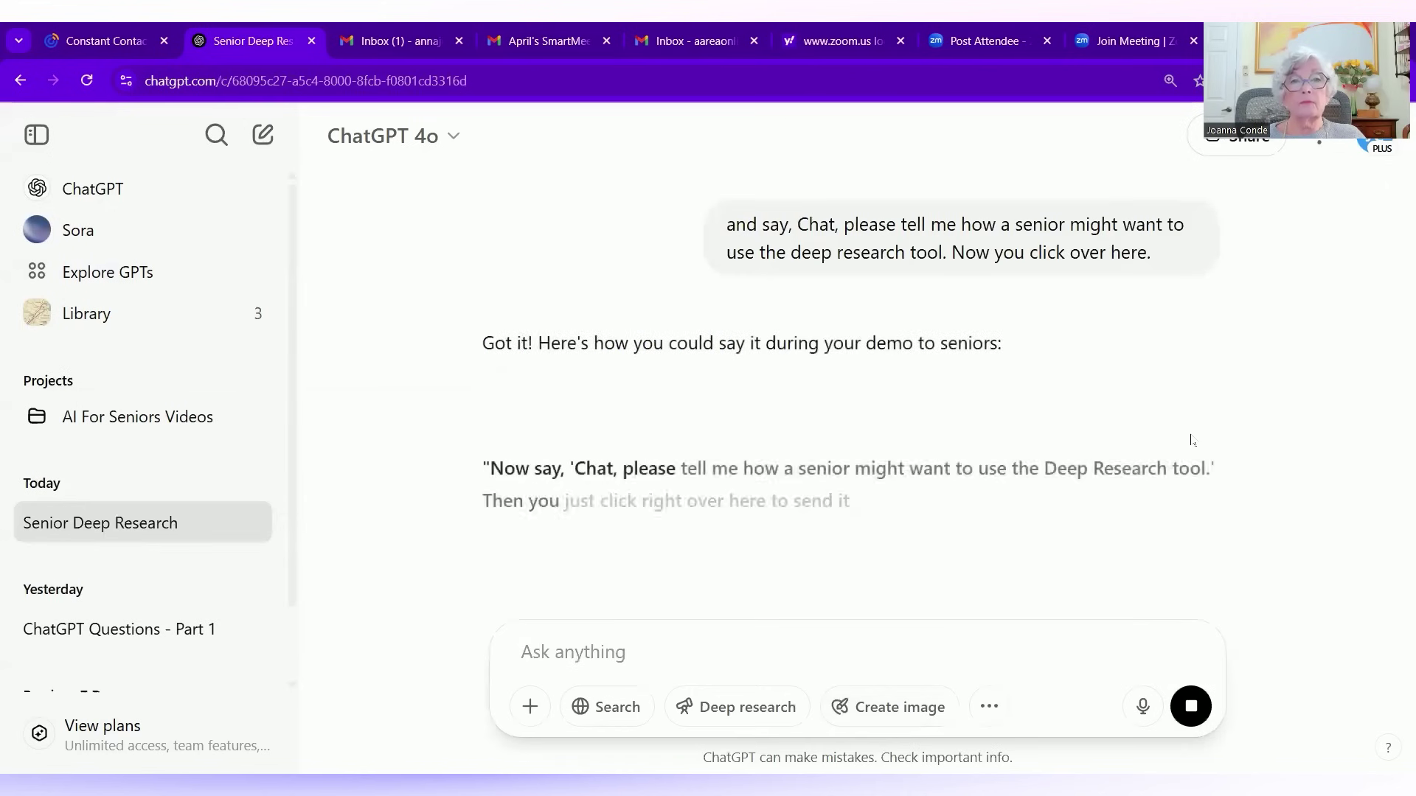
Scroll through the reply listing senior uses like genealogy, health and retirement planning.
{"action": "scroll", "coordinate": [787, 455], "scroll_direction": "down", "scroll_amount": 3}
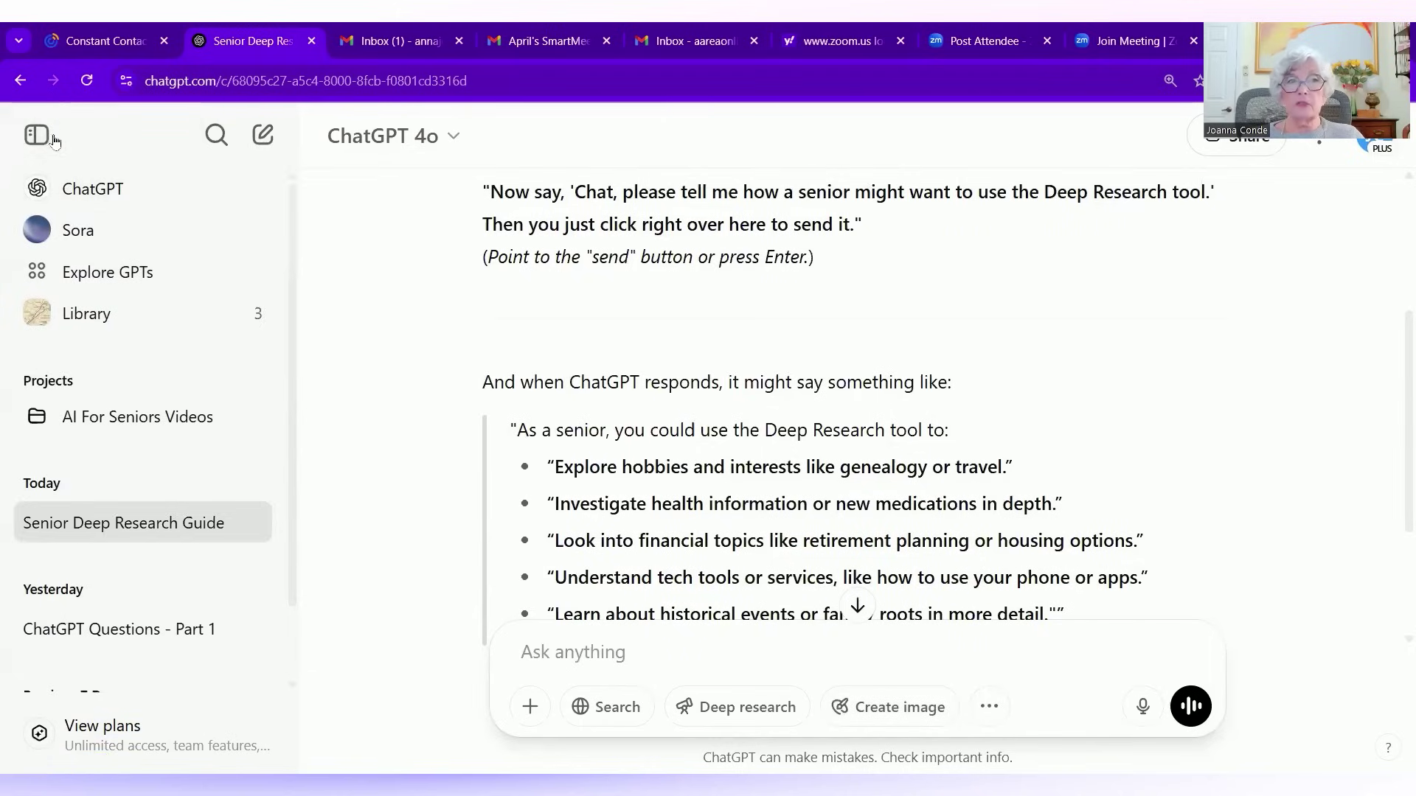
Search past chats for 'Android' and open 'How to put Chat on a Phone'.
{"action": "left_click", "coordinate": [36, 135]}
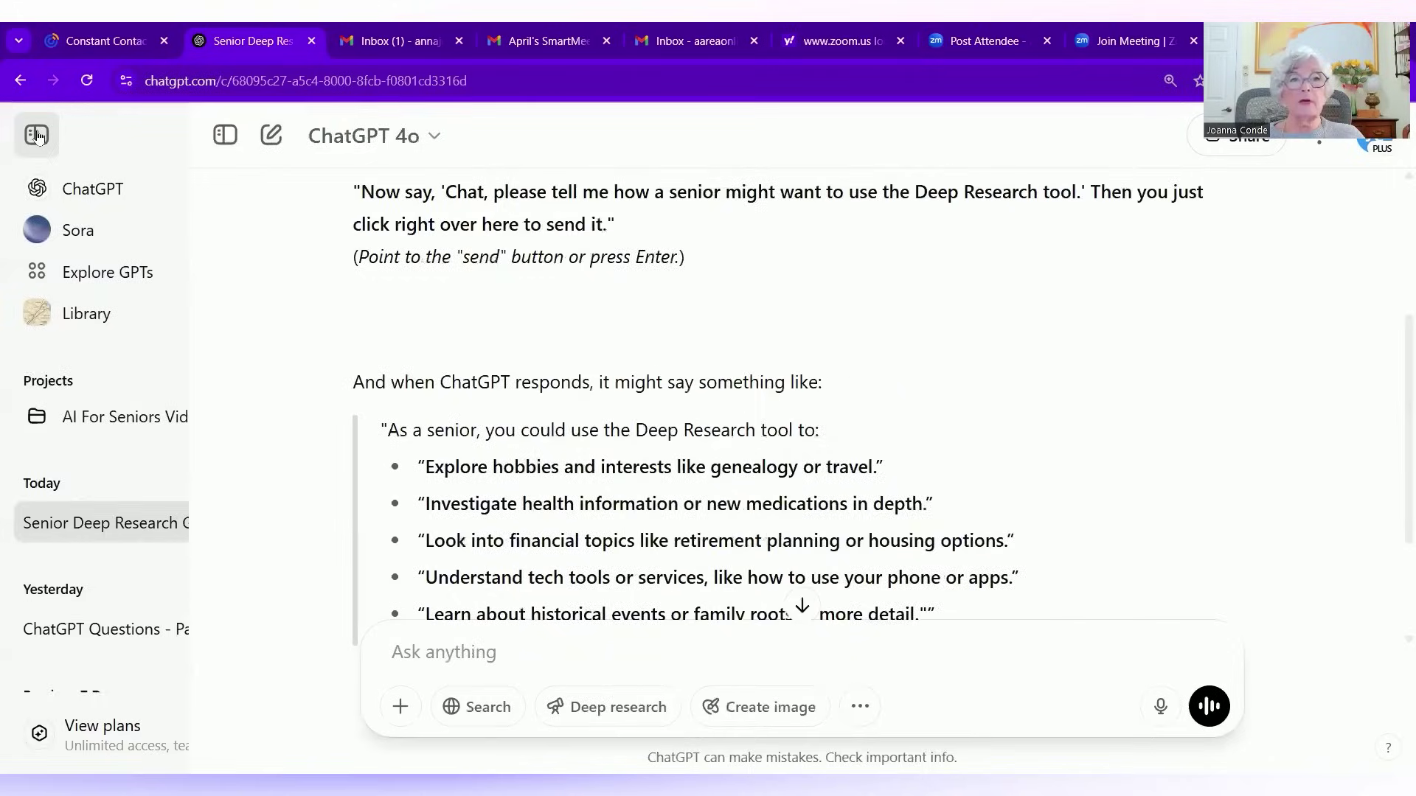
{"action": "left_click", "coordinate": [37, 135]}
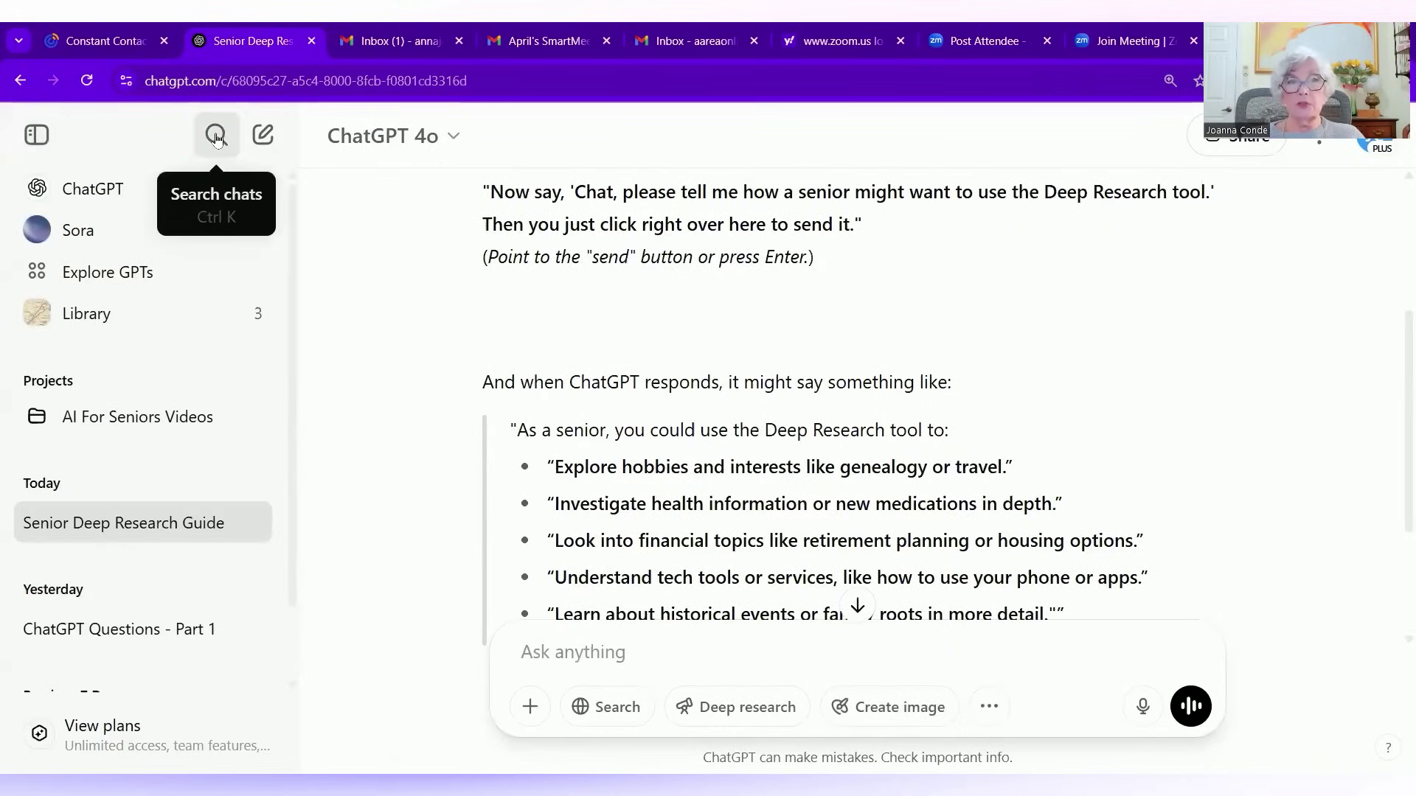
{"action": "left_click", "coordinate": [216, 138]}
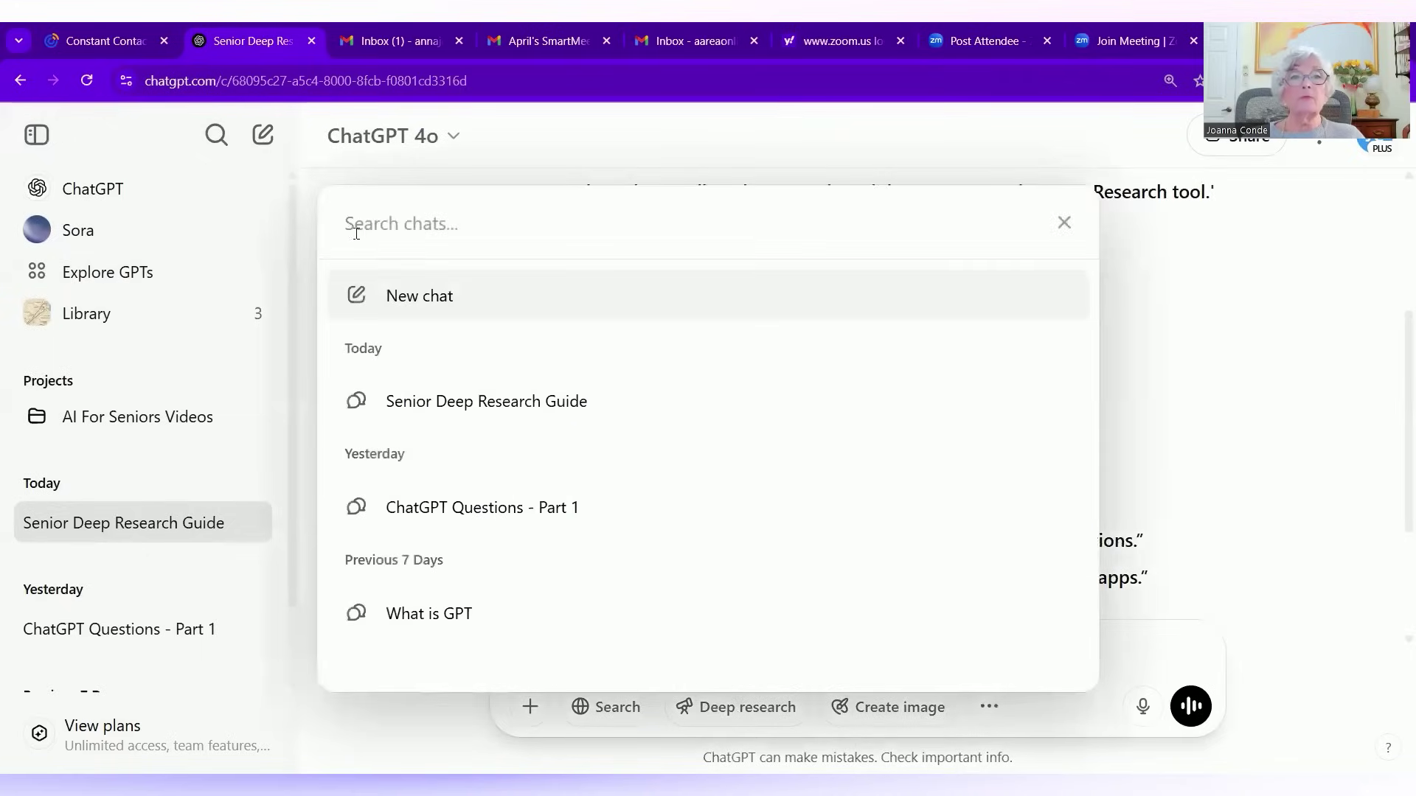
{"action": "type", "text": "A"}
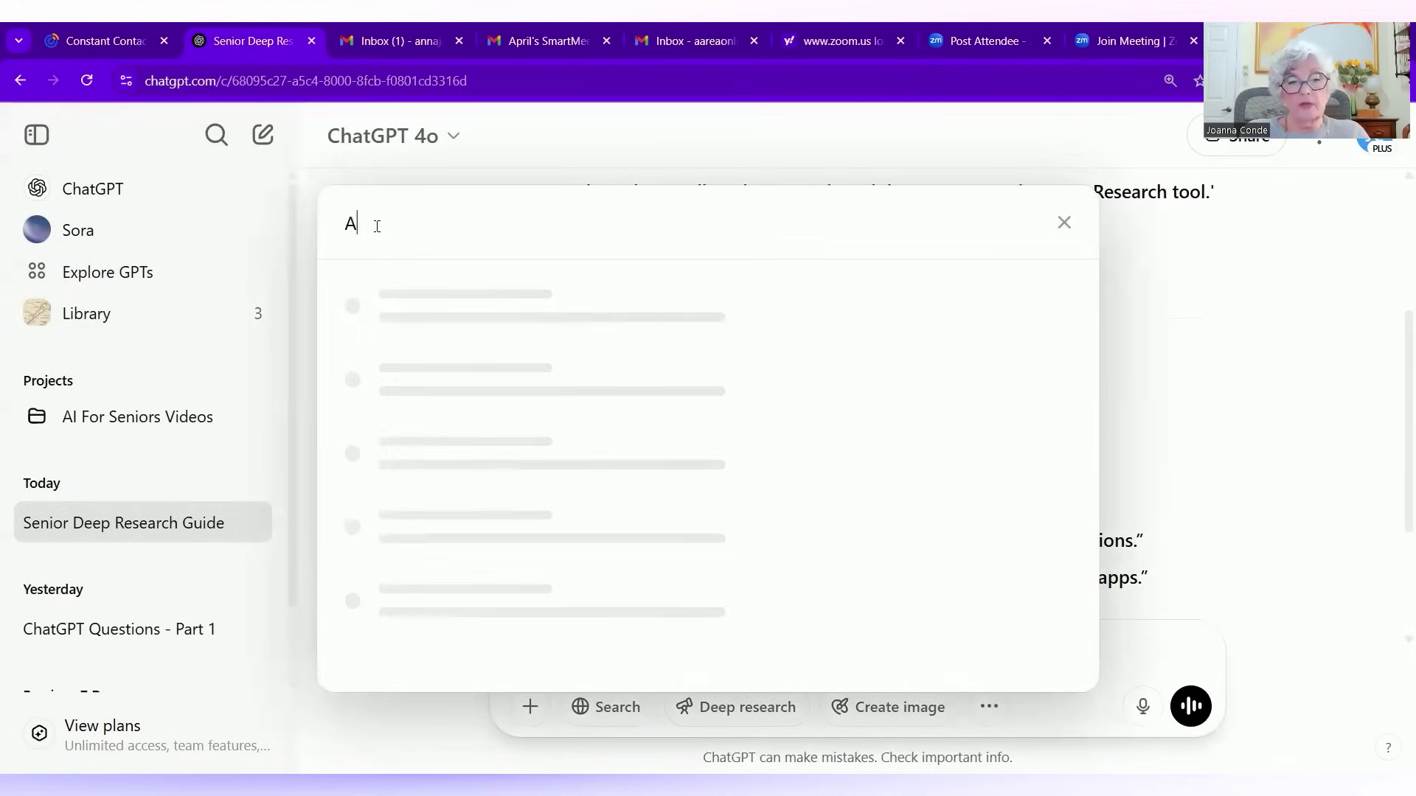
{"action": "type", "text": "ndroid"}
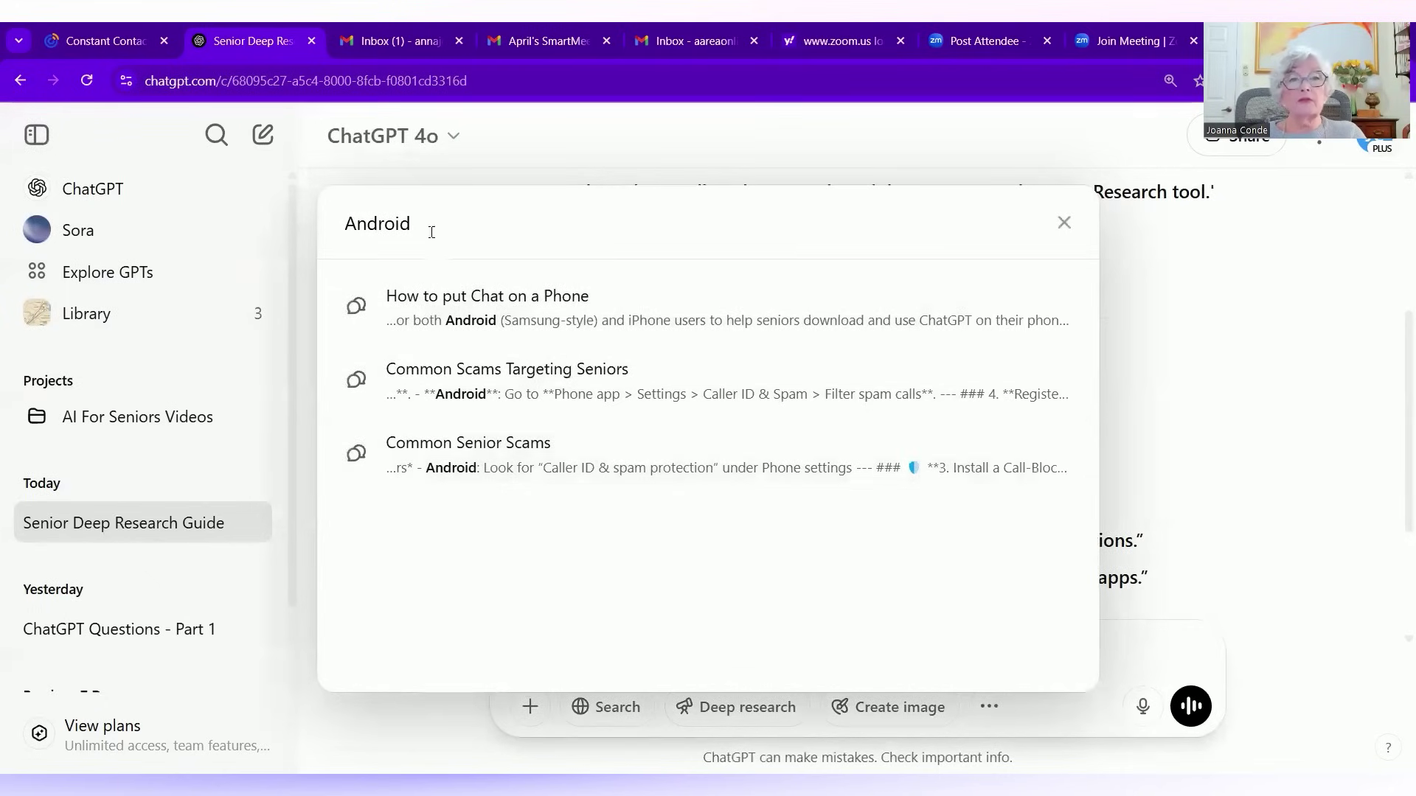
{"action": "left_click", "coordinate": [420, 305]}
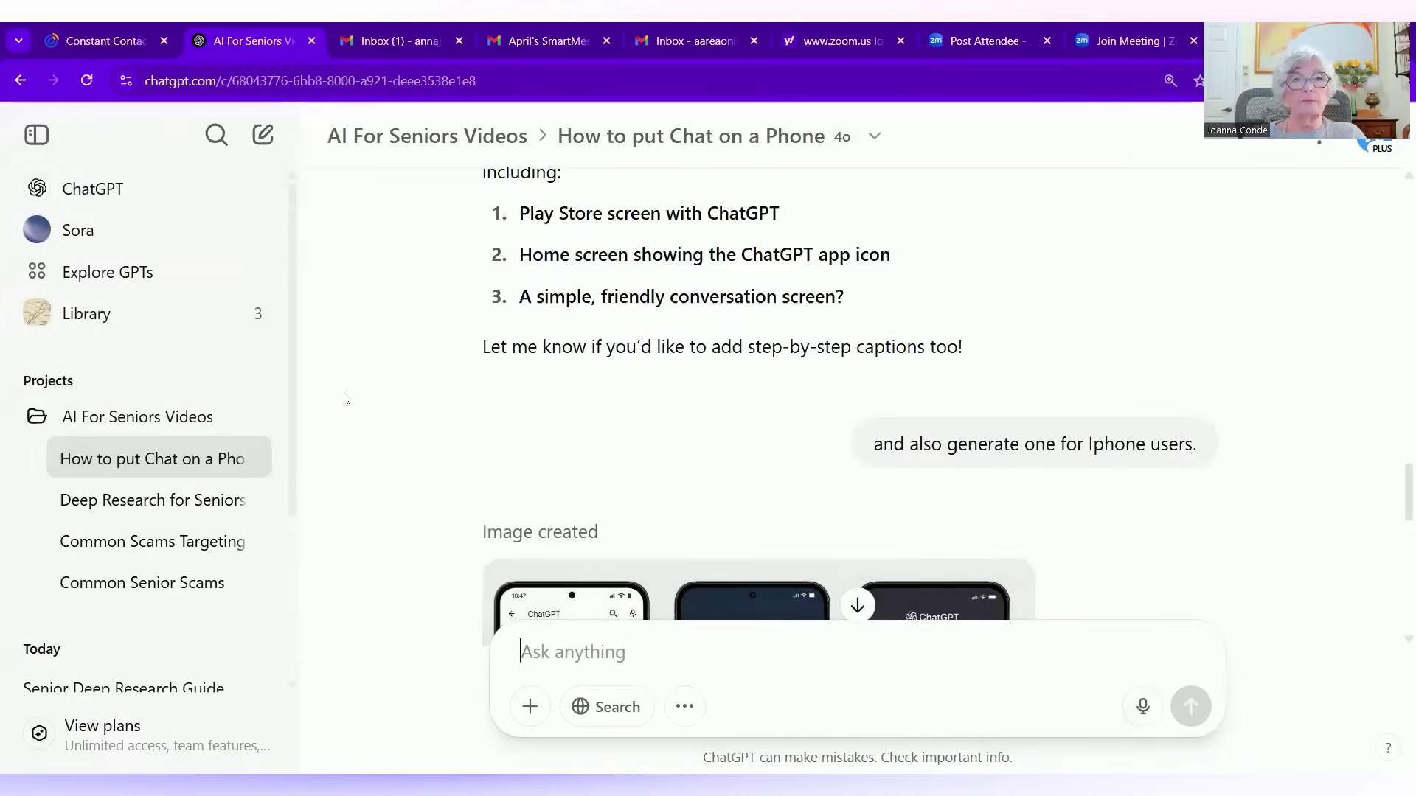
Start a new chat, browse the Explore GPTs catalogue, then go to My Library.
{"action": "left_click", "coordinate": [264, 140]}
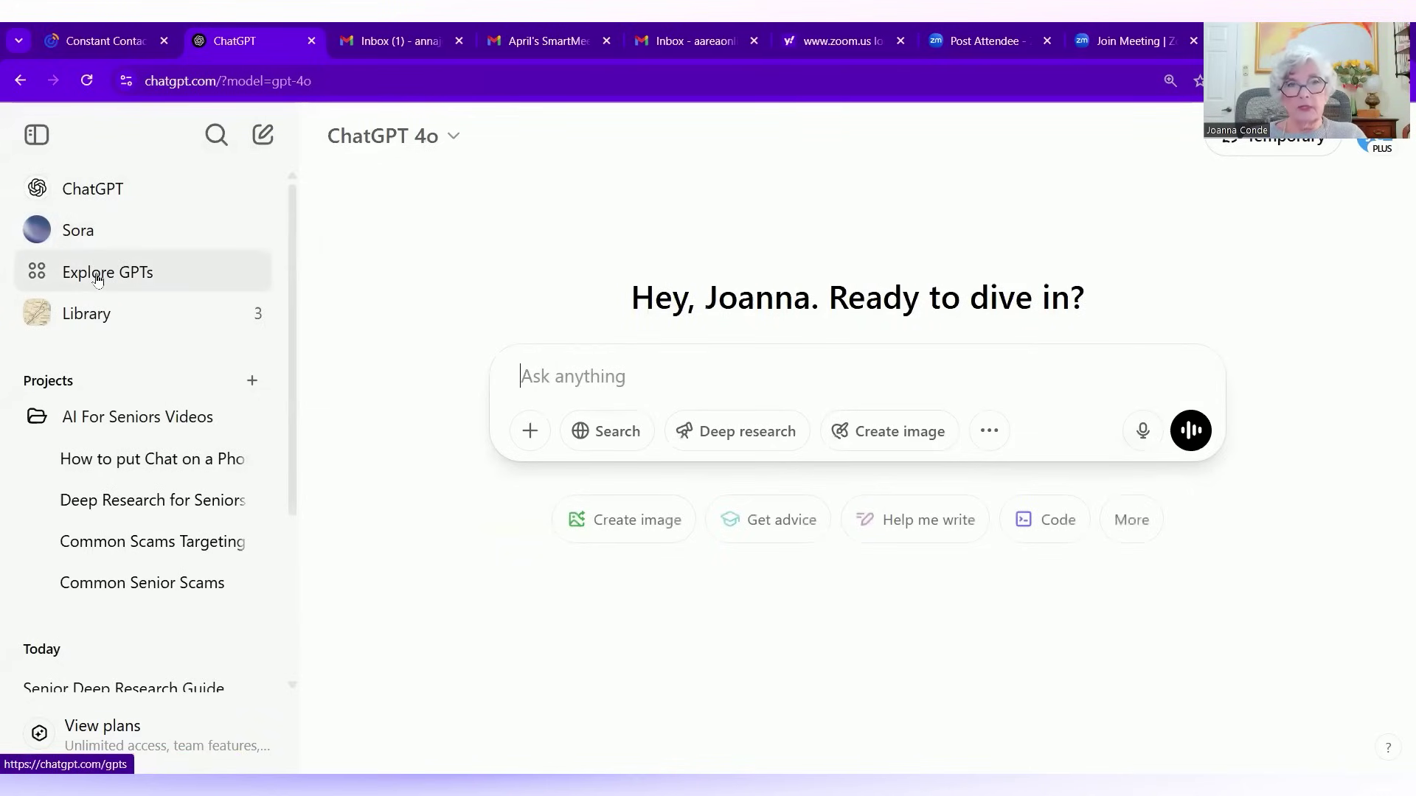
{"action": "left_click", "coordinate": [97, 277]}
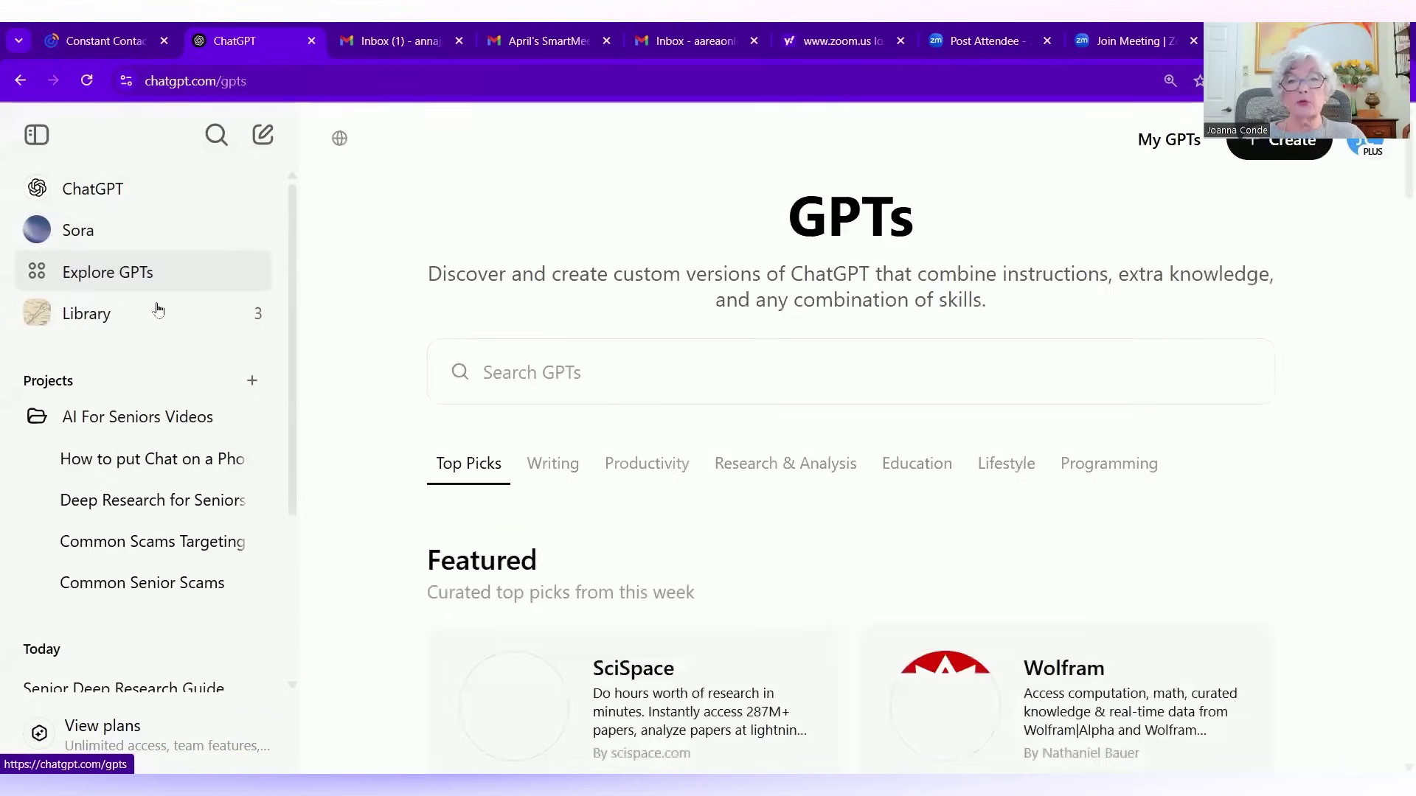
{"action": "scroll", "coordinate": [921, 547], "scroll_direction": "down", "scroll_amount": 15}
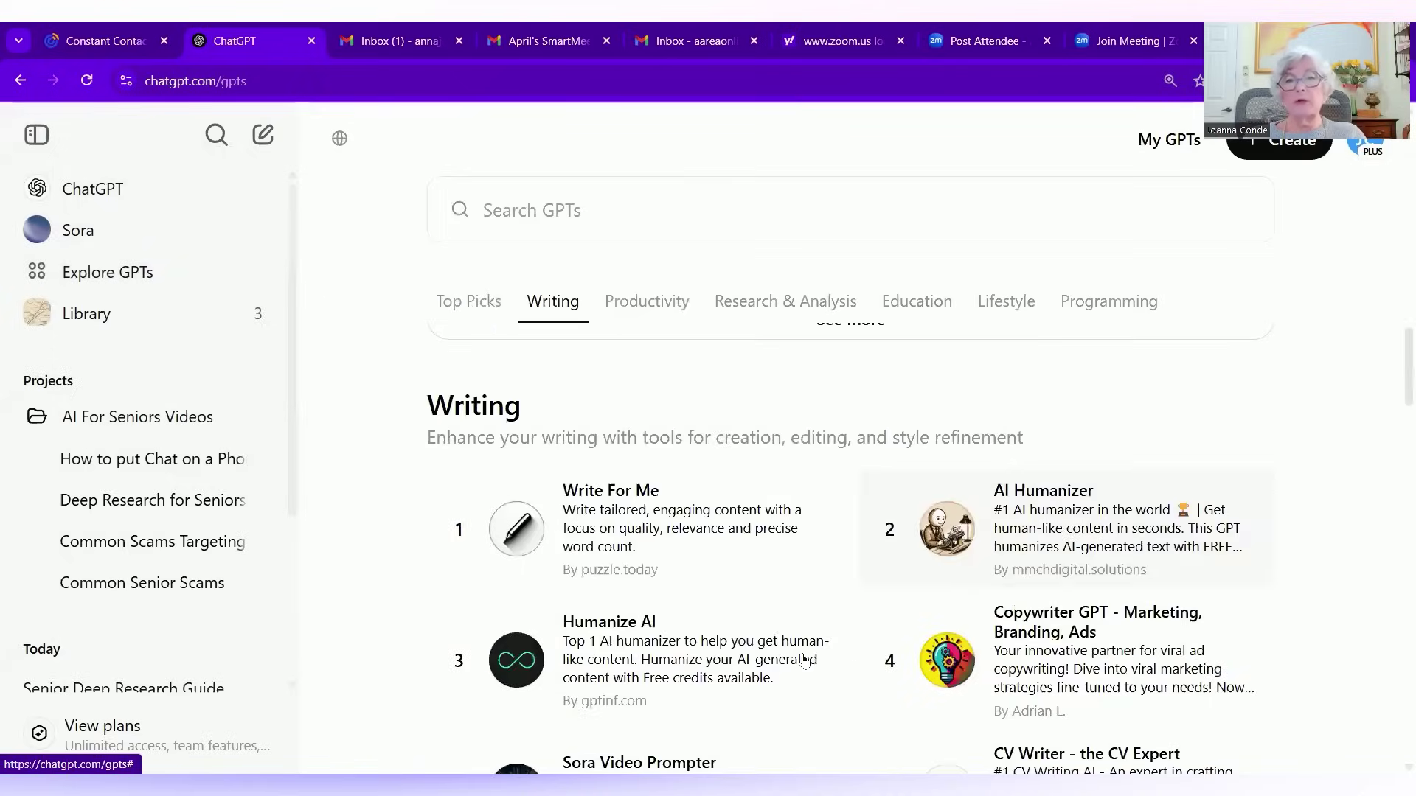
{"action": "scroll", "coordinate": [807, 666], "scroll_direction": "up", "scroll_amount": 10}
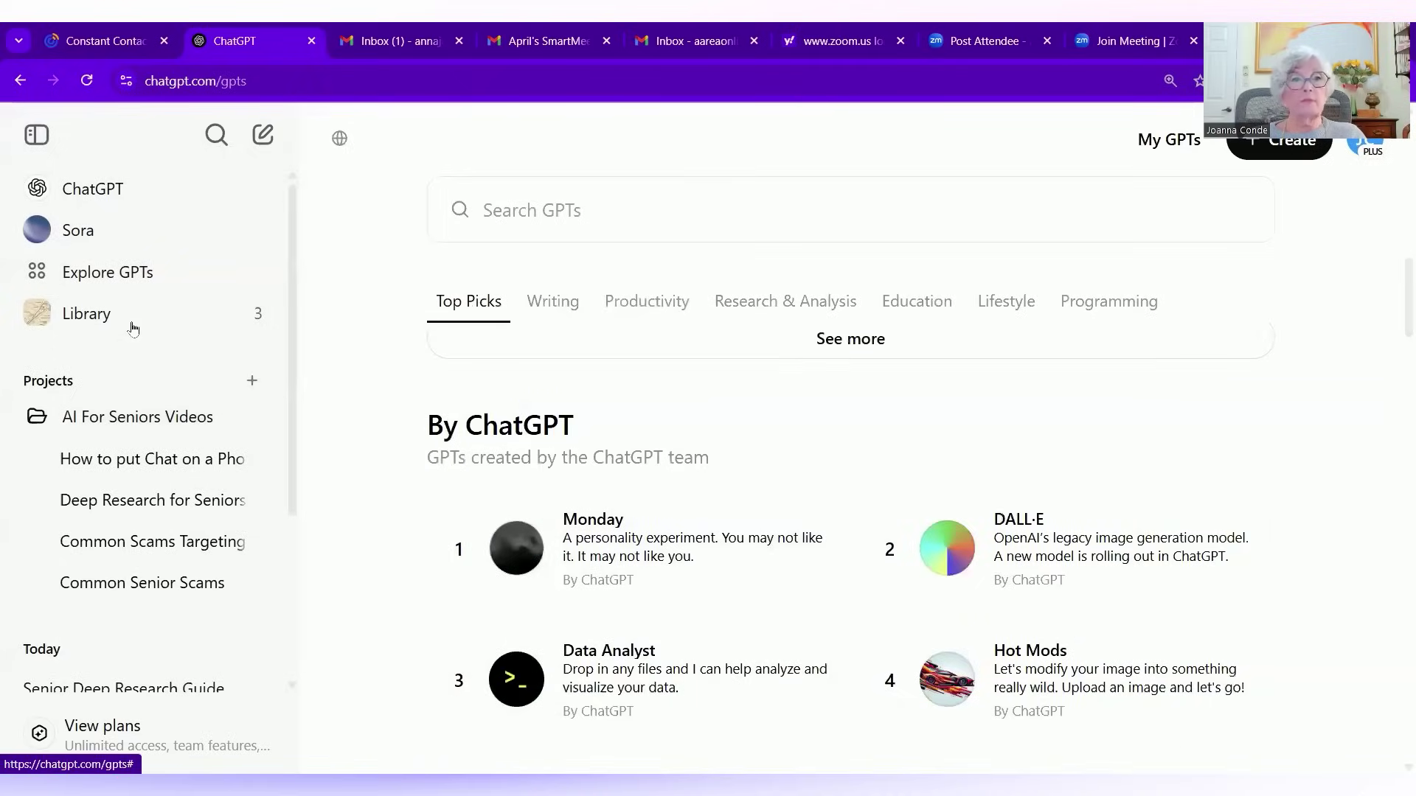
{"action": "left_click", "coordinate": [86, 315]}
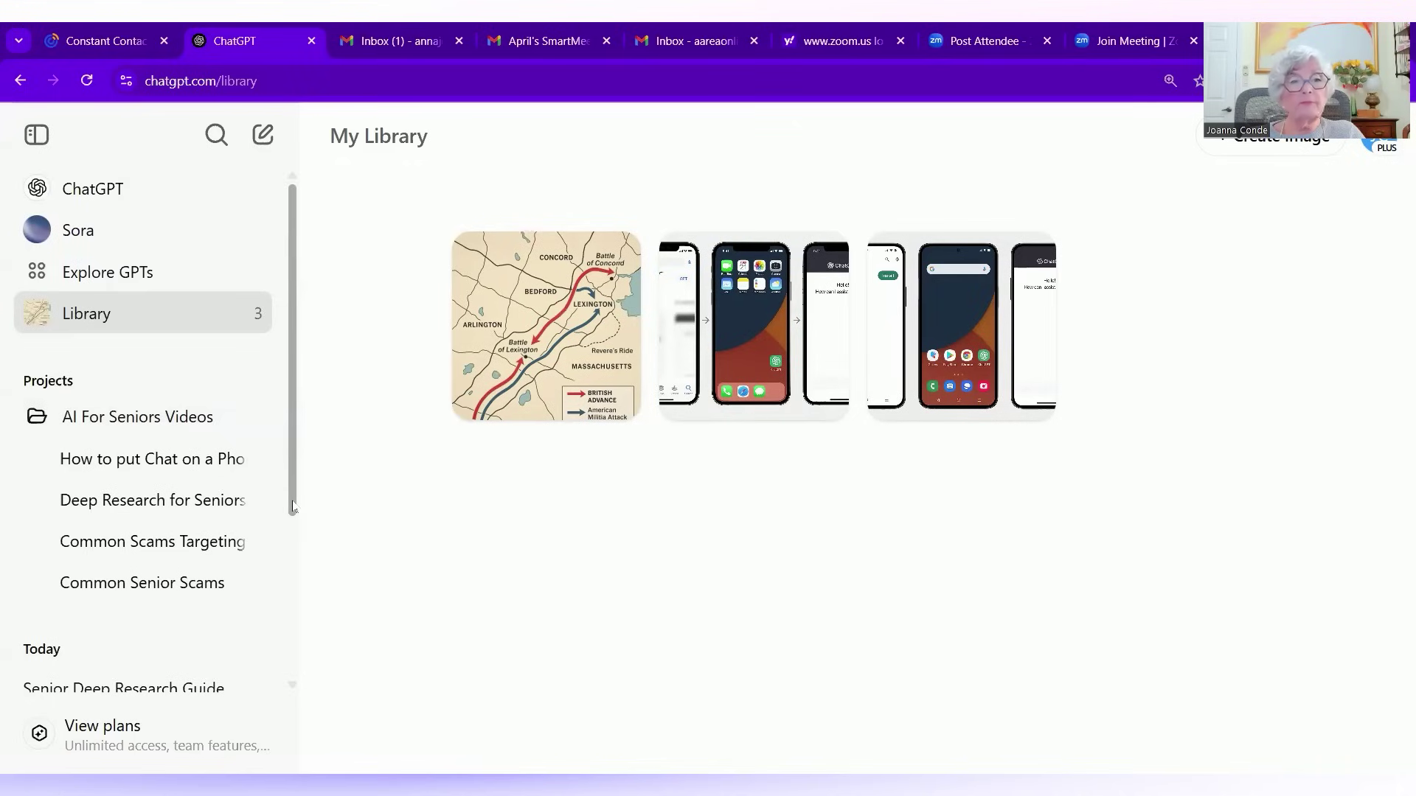
Scroll the chat list down past Today to the Yesterday and Previous 7 Days groups.
{"action": "scroll", "coordinate": [292, 506], "scroll_direction": "down", "scroll_amount": 3}
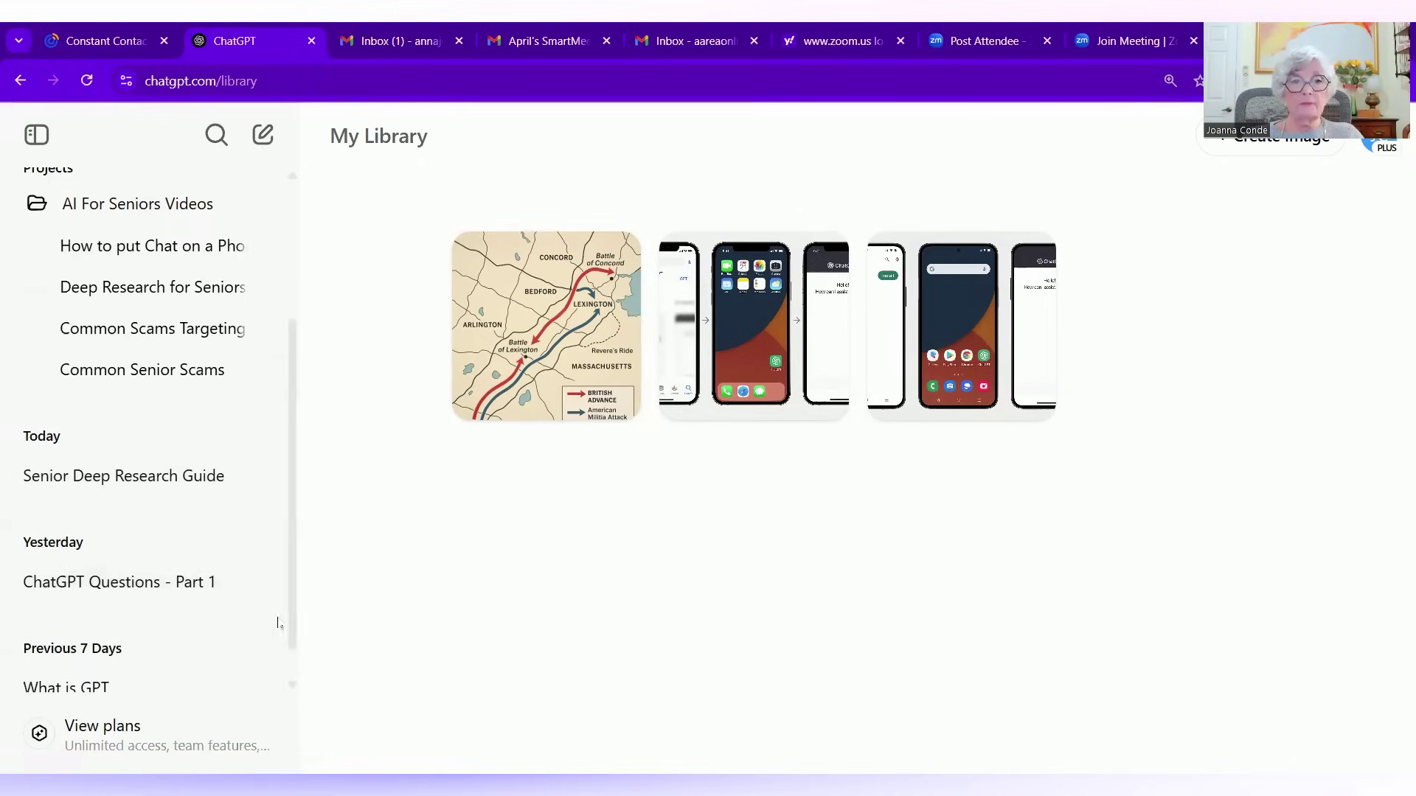
{"action": "scroll", "coordinate": [287, 649], "scroll_direction": "down", "scroll_amount": 1}
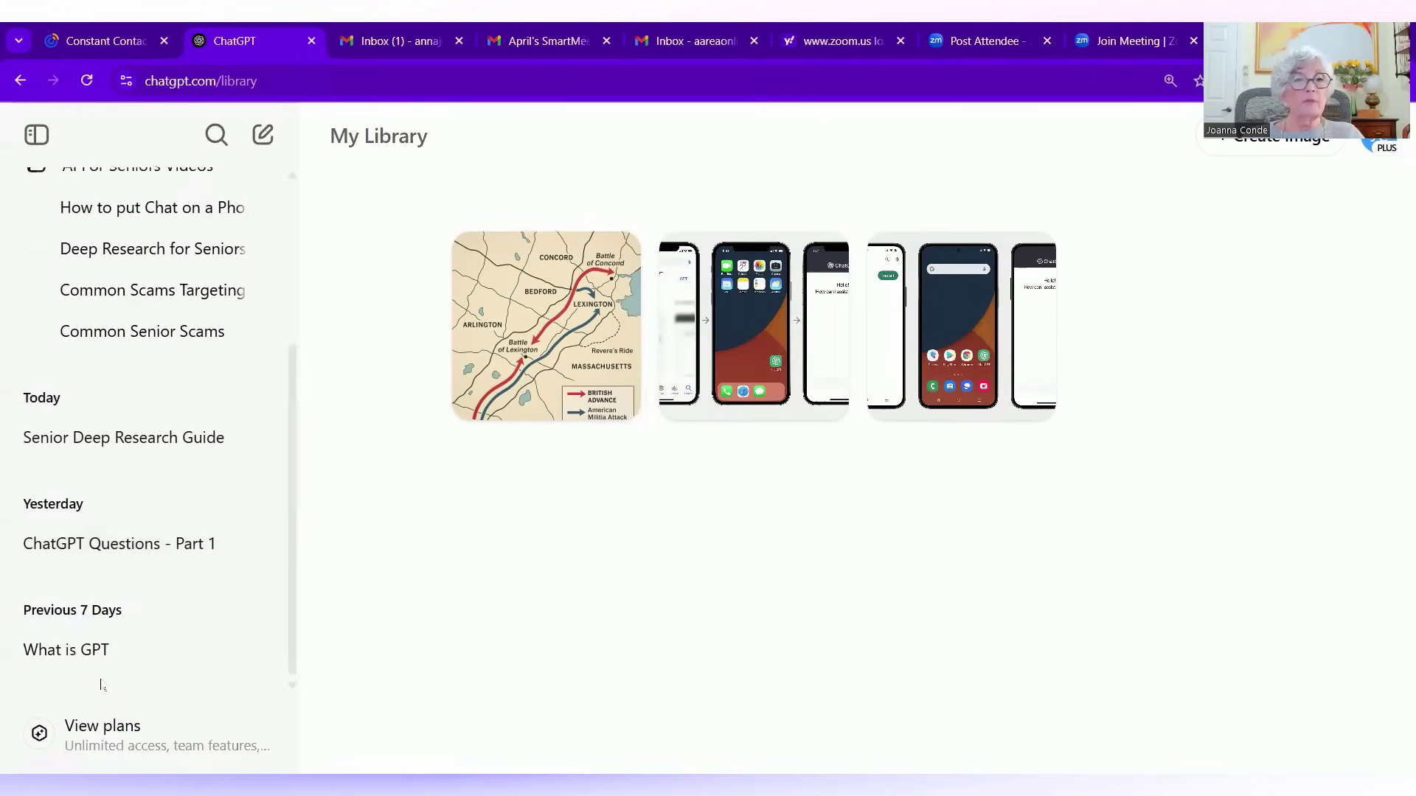